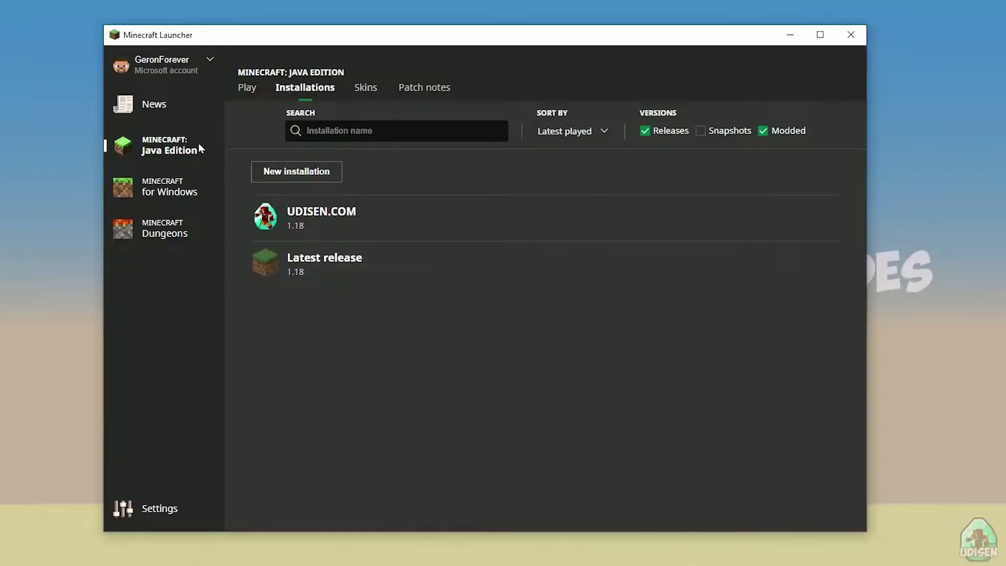
Look through the launcher's edition and news pages, ending on the installations list of Minecraft: Java Edition
left_click(171, 178)
left_click(155, 103)
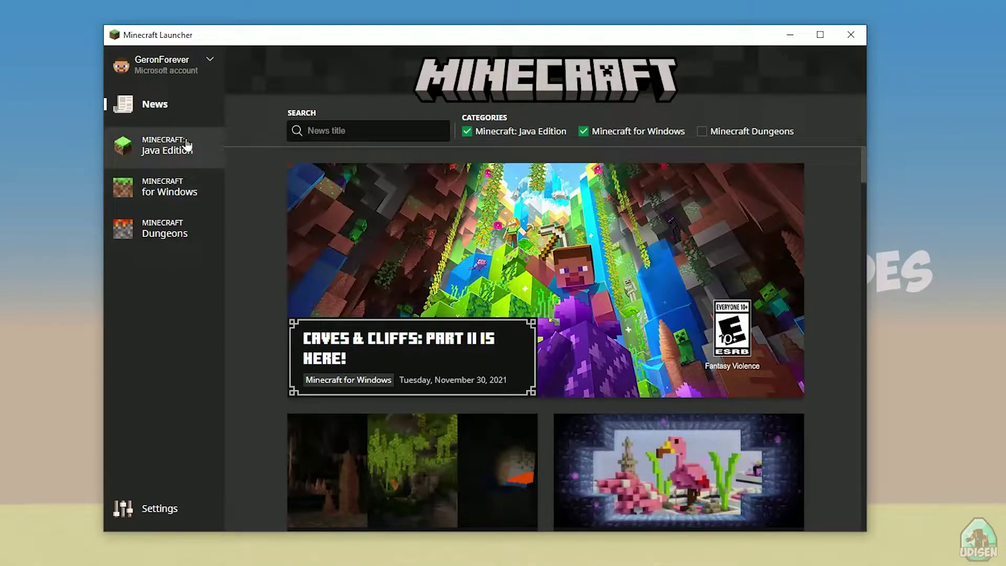
left_click(183, 149)
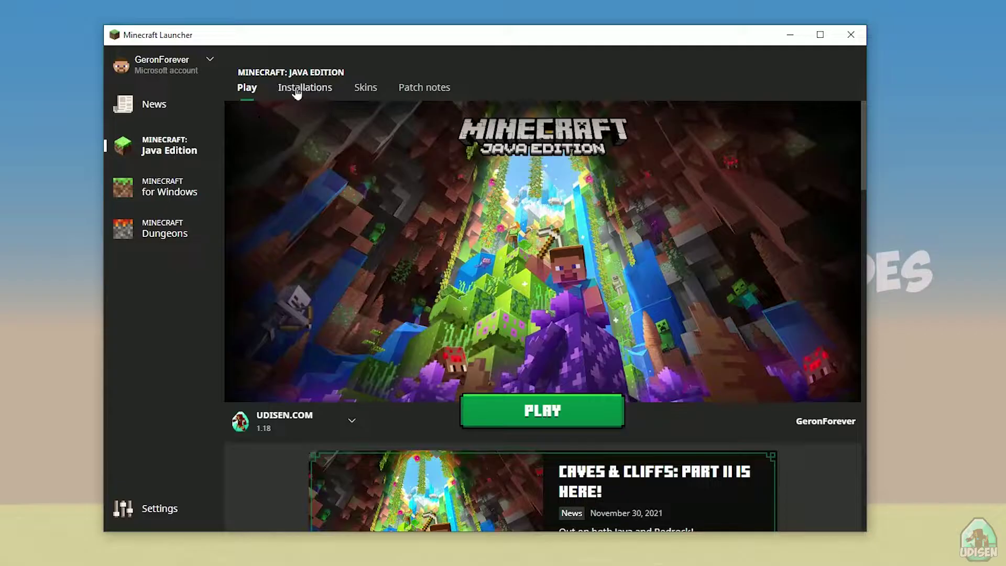
left_click(320, 92)
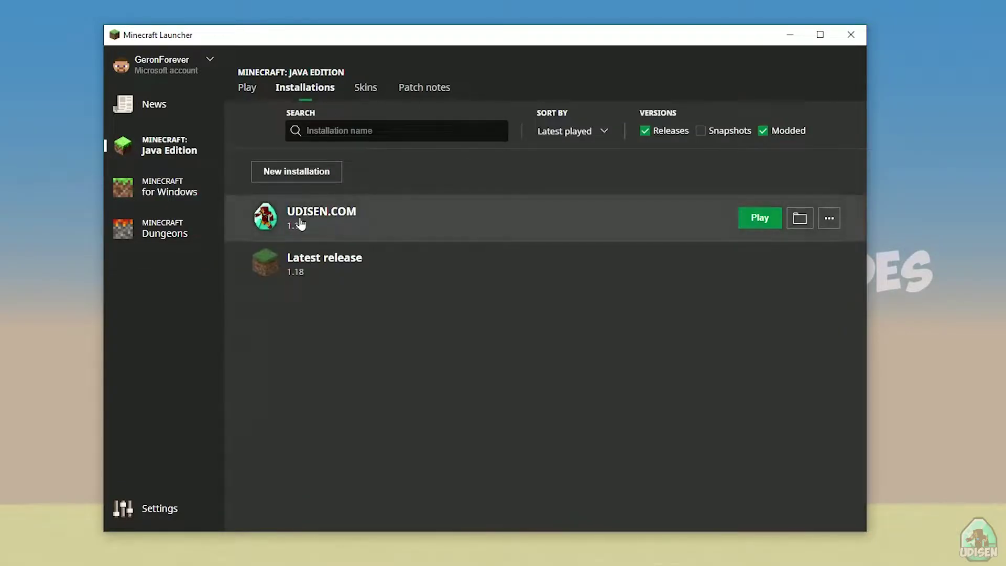
left_click(304, 172)
left_click(461, 181)
type("jnghnmghngnhgn")
left_click(784, 509)
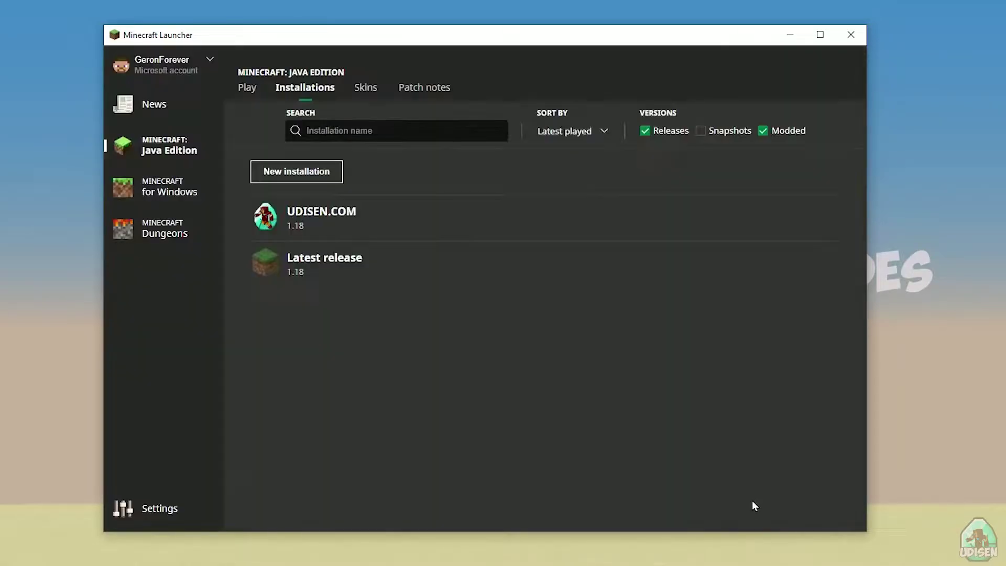
Open the UDISEN.COM installation for editing and choose release 1.18 as its version
left_click(367, 220)
left_click(421, 230)
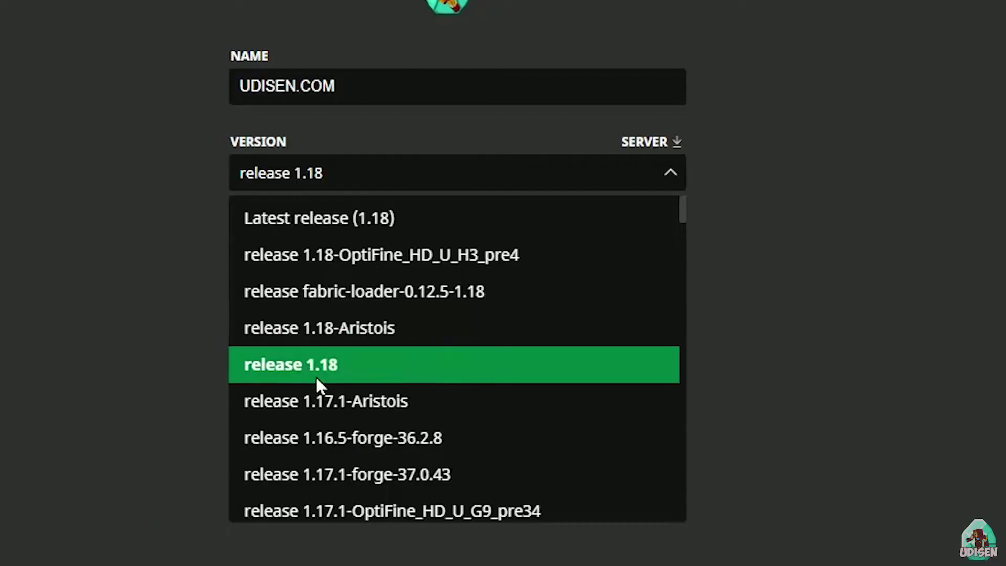
left_click(401, 347)
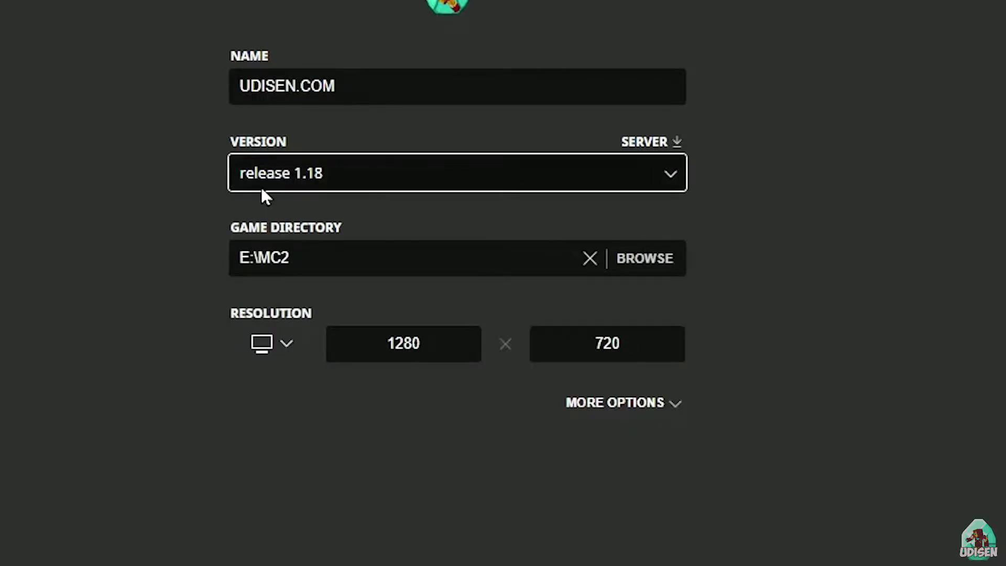
Try release 1.16.5-forge-36.2.8 and pending 1.18_experimental-snapshot-4 as the installation's version
left_click(335, 172)
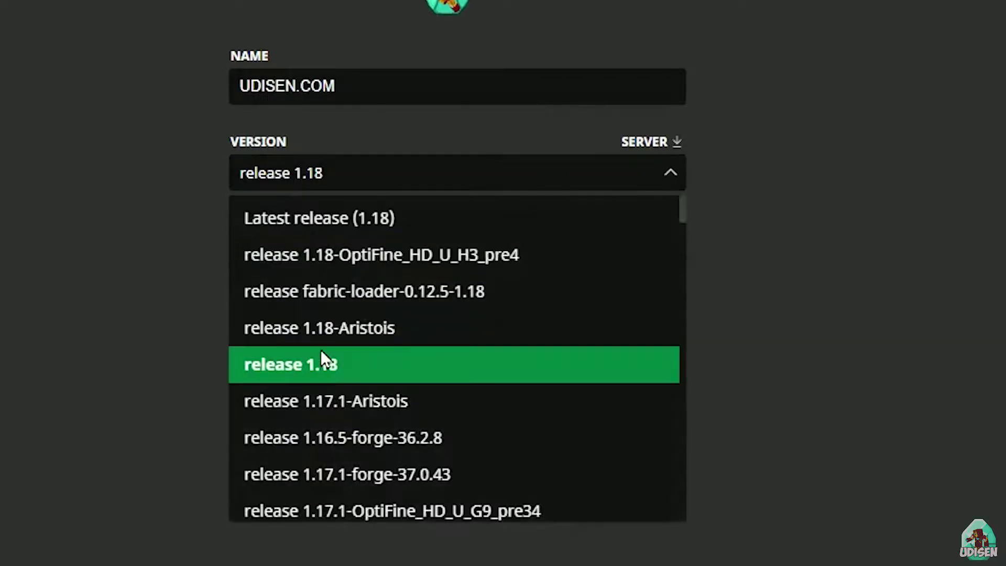
scroll(435, 293, "down", 3)
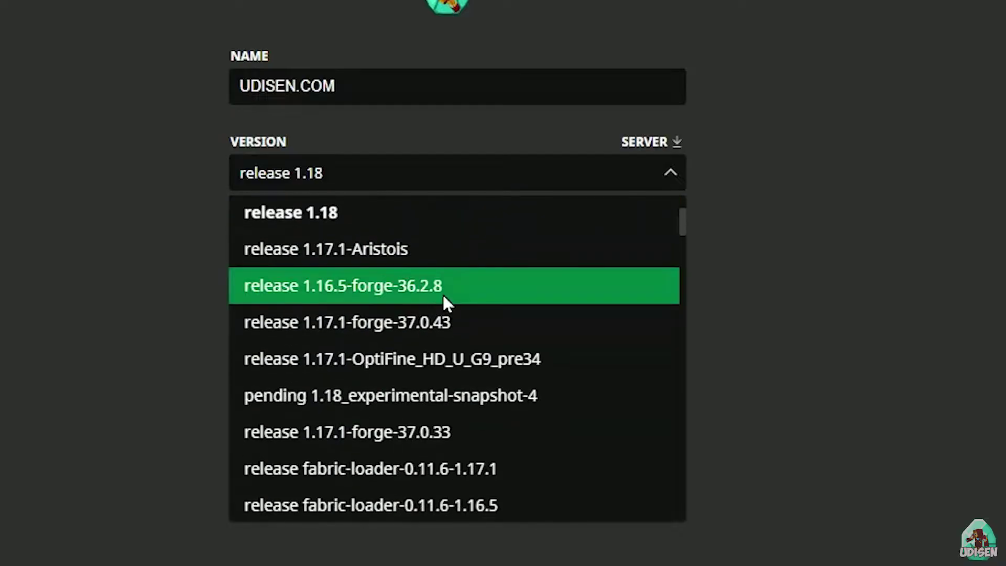
left_click(432, 291)
left_click(403, 184)
scroll(388, 341, "down", 5)
scroll(398, 328, "up", 3)
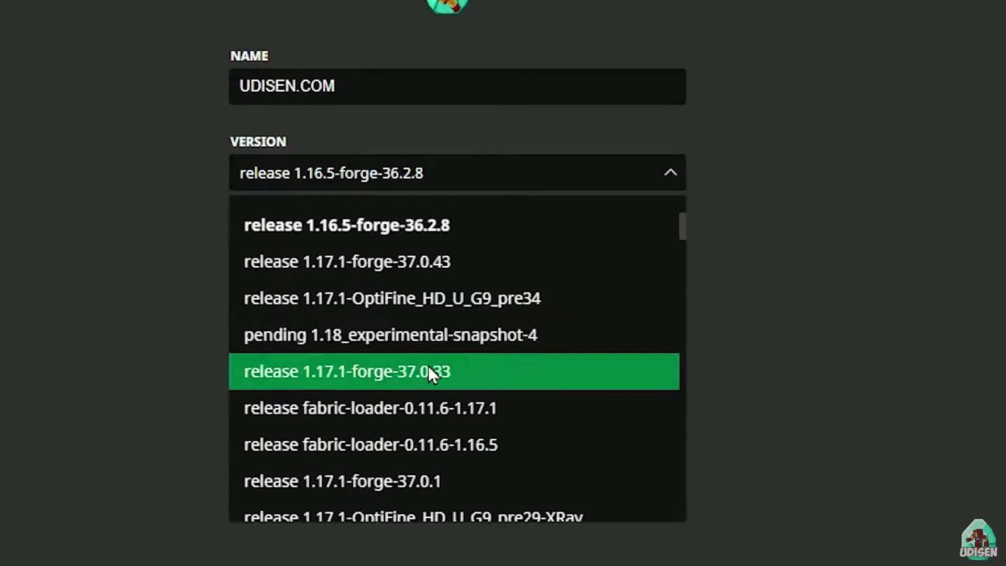
left_click(417, 350)
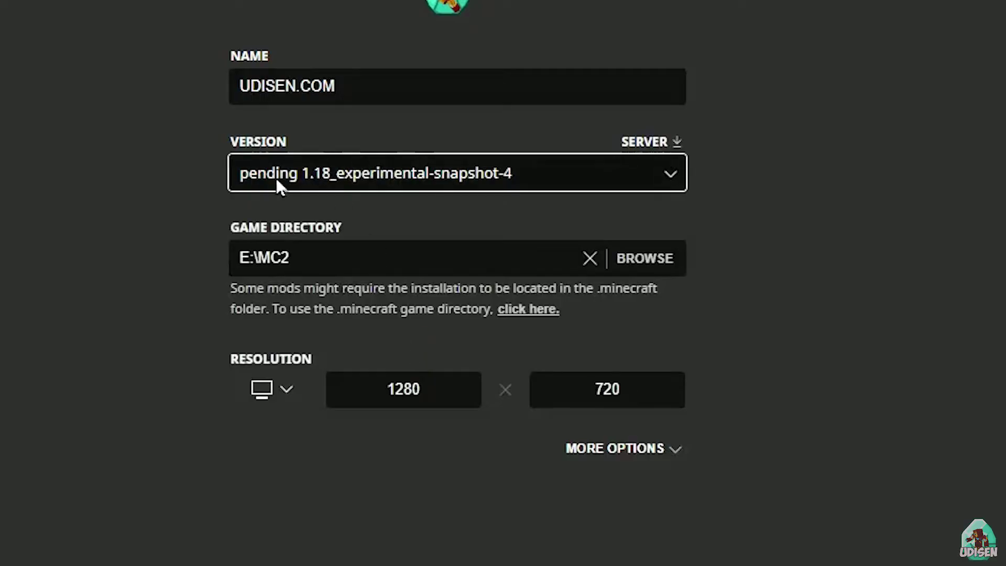
Set the UDISEN.COM installation's version to release 1.18 and save the installation
left_click(508, 175)
scroll(461, 309, "up", 3)
left_click(435, 338)
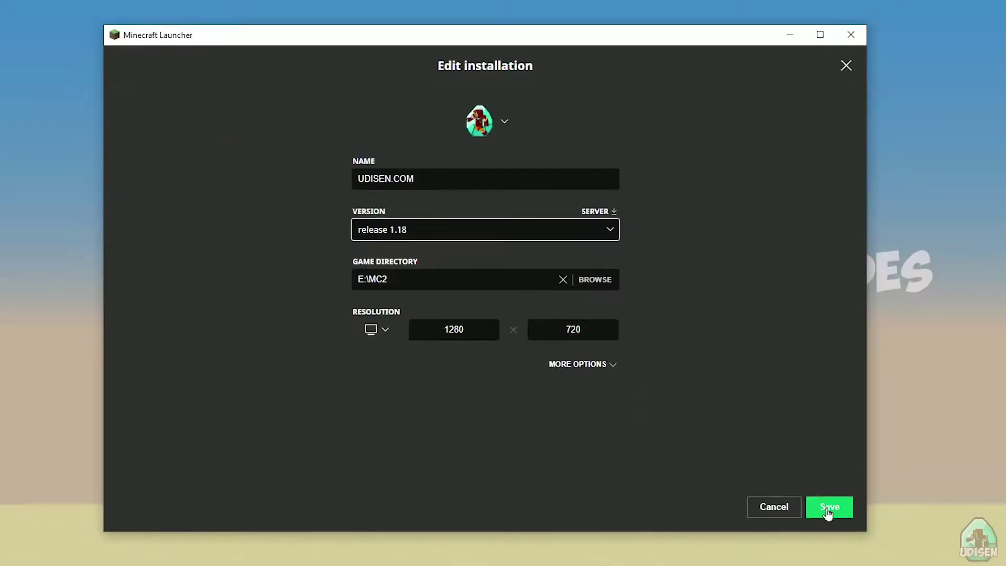
left_click(828, 508)
Launch the game from the UDISEN.COM installation and close the launcher window
left_click(757, 219)
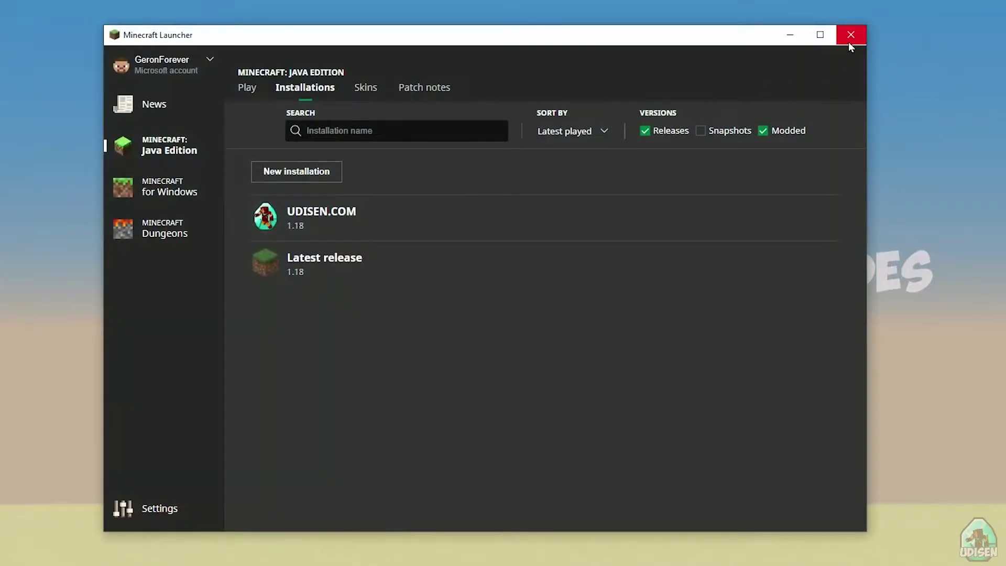
left_click(848, 34)
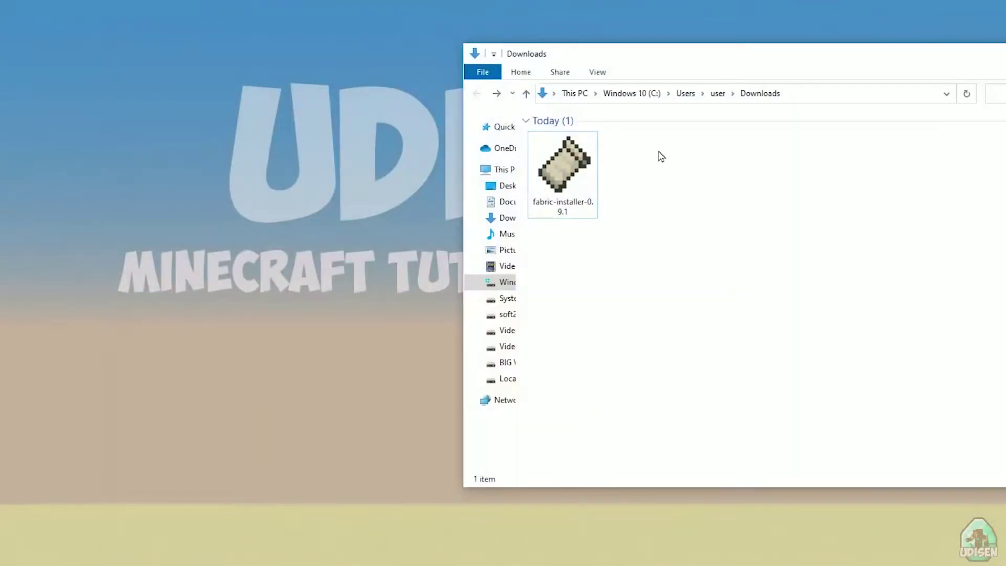
Run fabric-installer-0.9.1 from the Downloads folder and compare its client and server options, ending on the client setup
left_click_drag(773, 67, 527, 71)
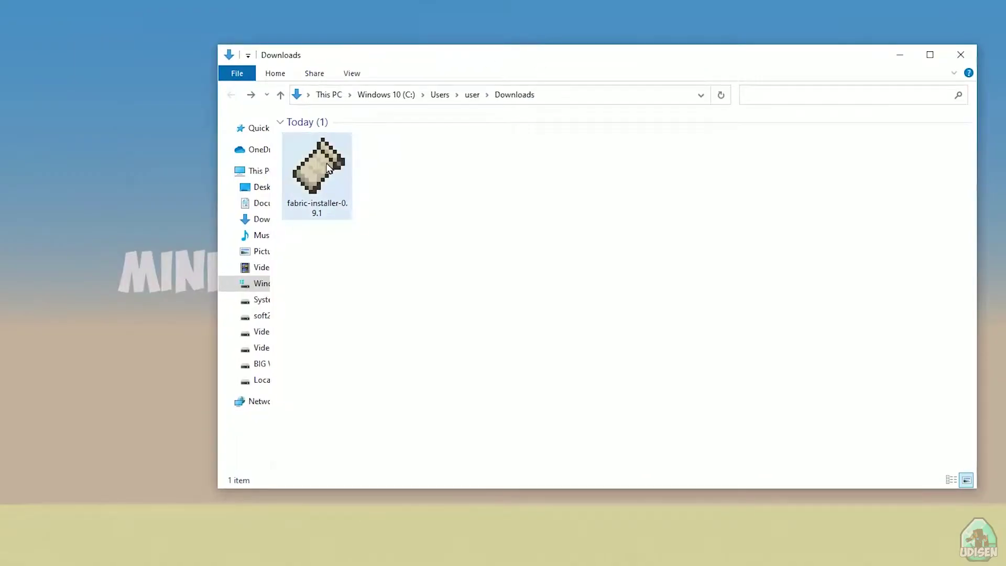
double_click(328, 167)
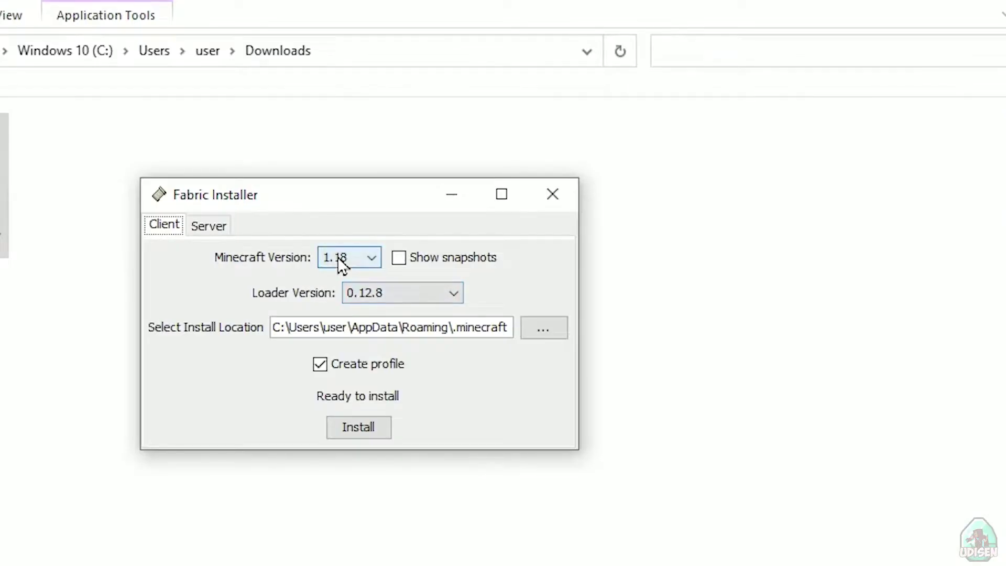
left_click(337, 257)
left_click(337, 257)
left_click(204, 225)
left_click(176, 224)
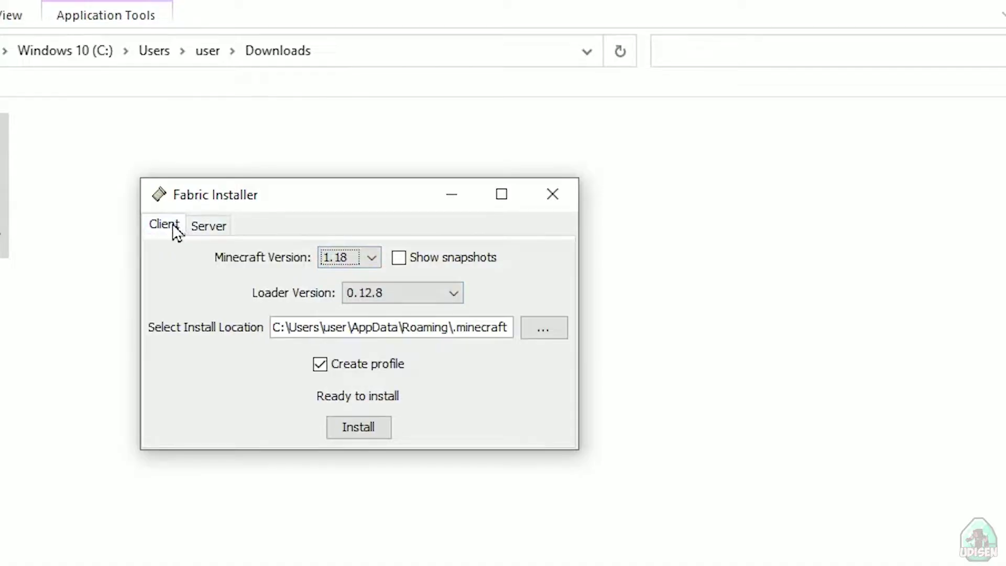
left_click(209, 227)
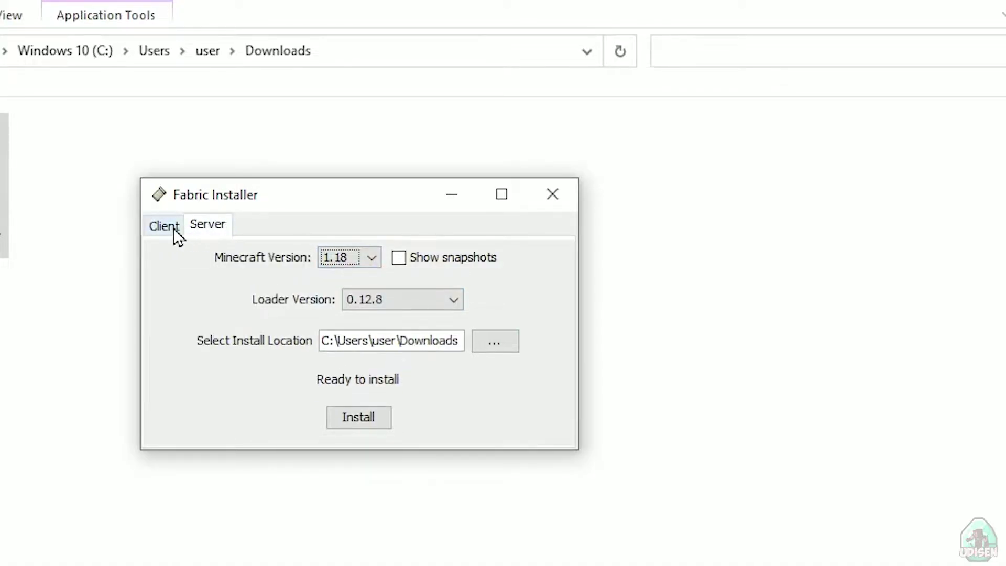
left_click(176, 231)
Install the Fabric client for Minecraft version 1.18 with loader version 0.12.8
left_click(388, 293)
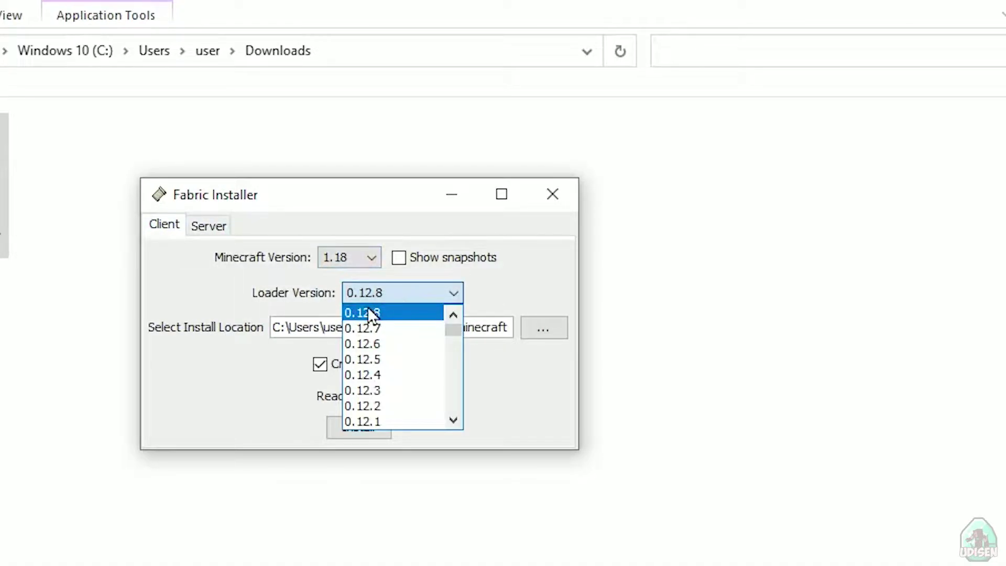
left_click(345, 265)
left_click(348, 258)
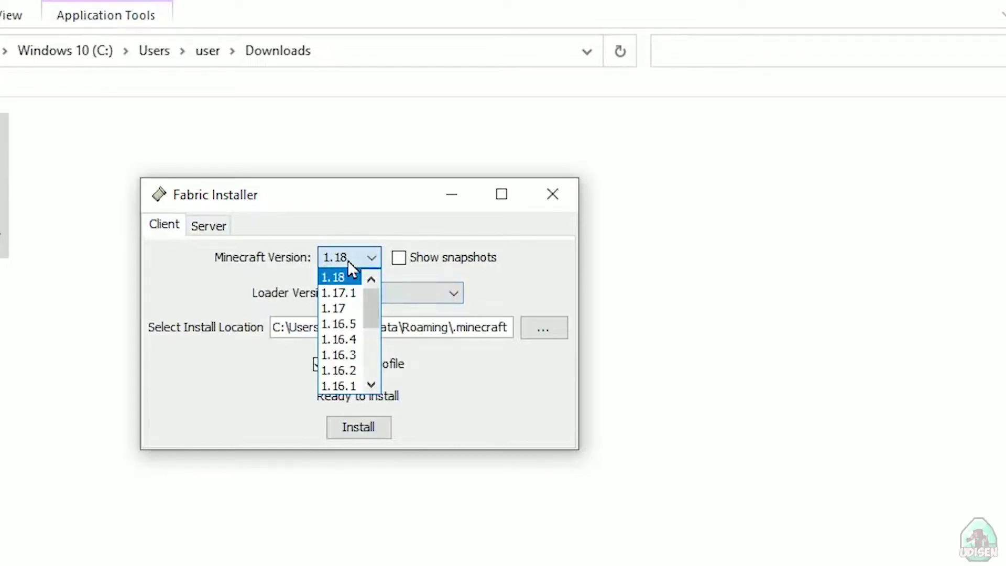
left_click(341, 279)
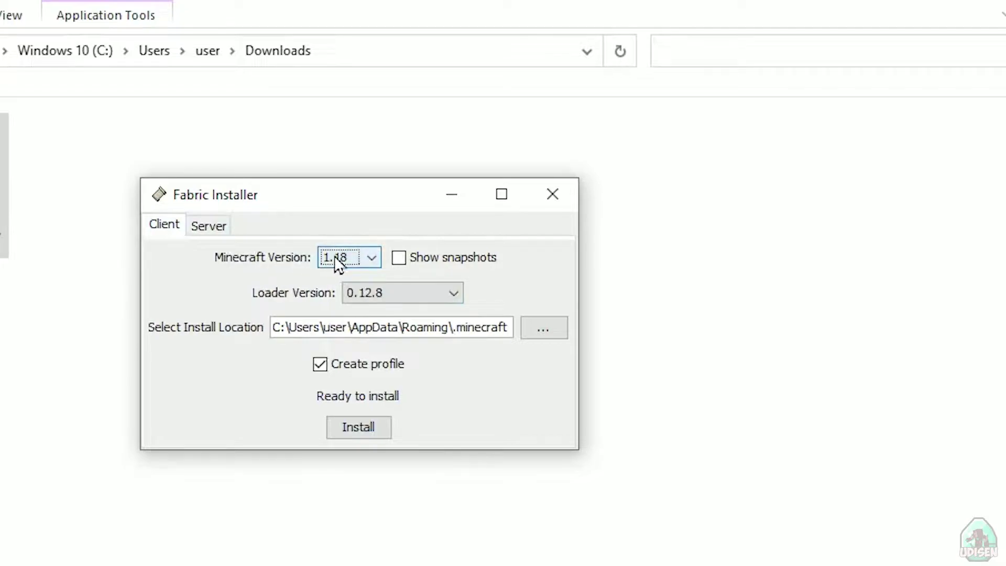
left_click(343, 259)
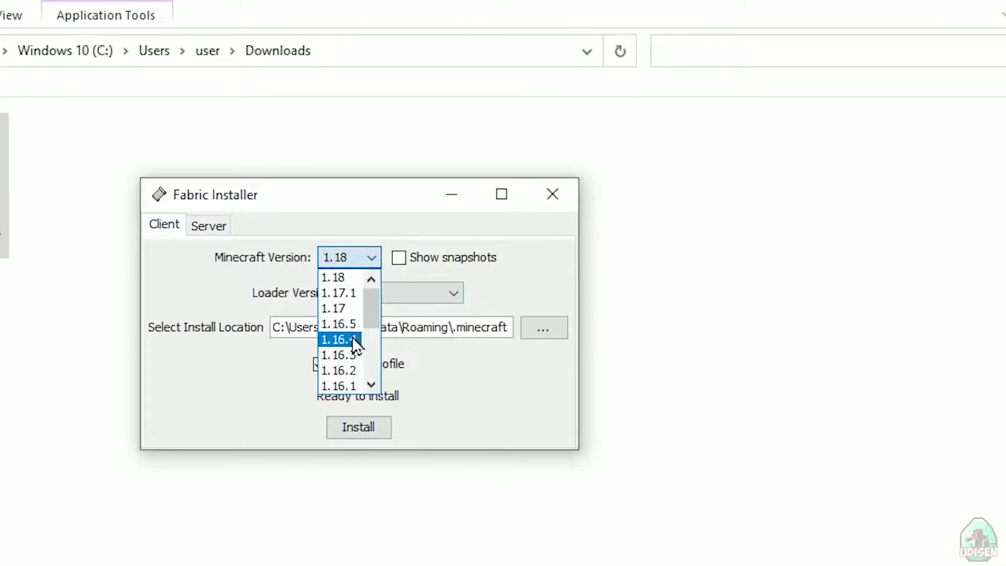
scroll(354, 330, "down", 3)
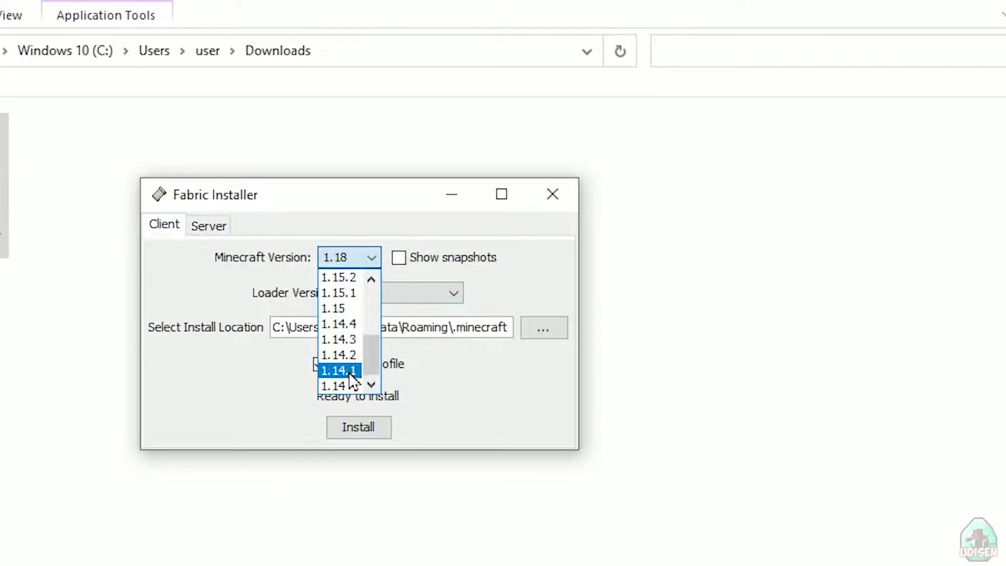
scroll(354, 291, "up", 3)
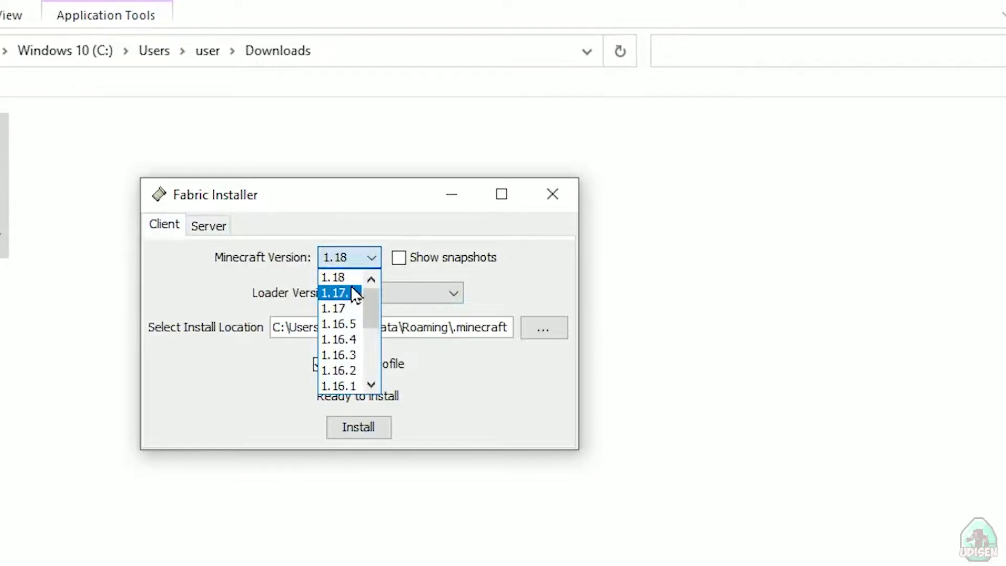
left_click(351, 283)
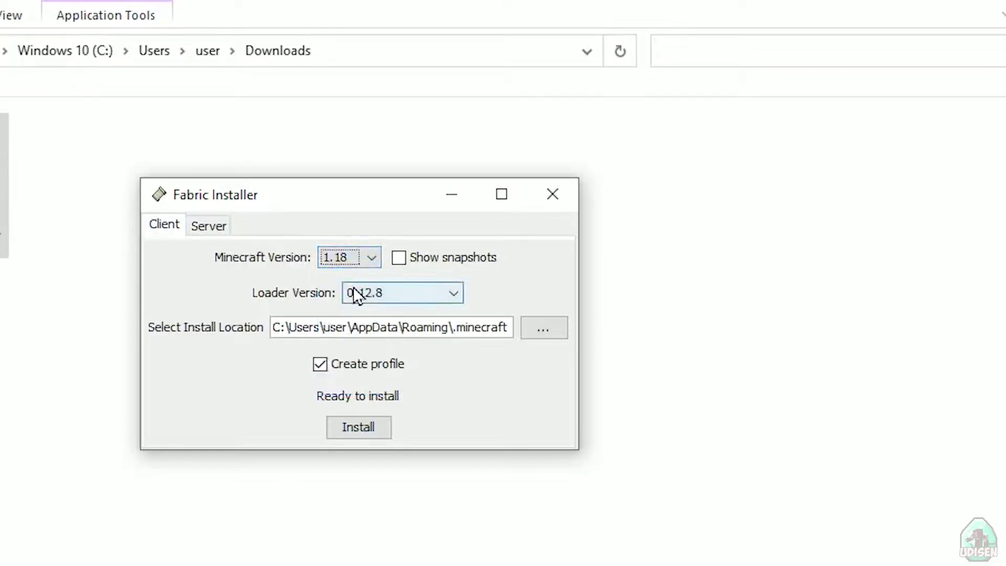
left_click(351, 431)
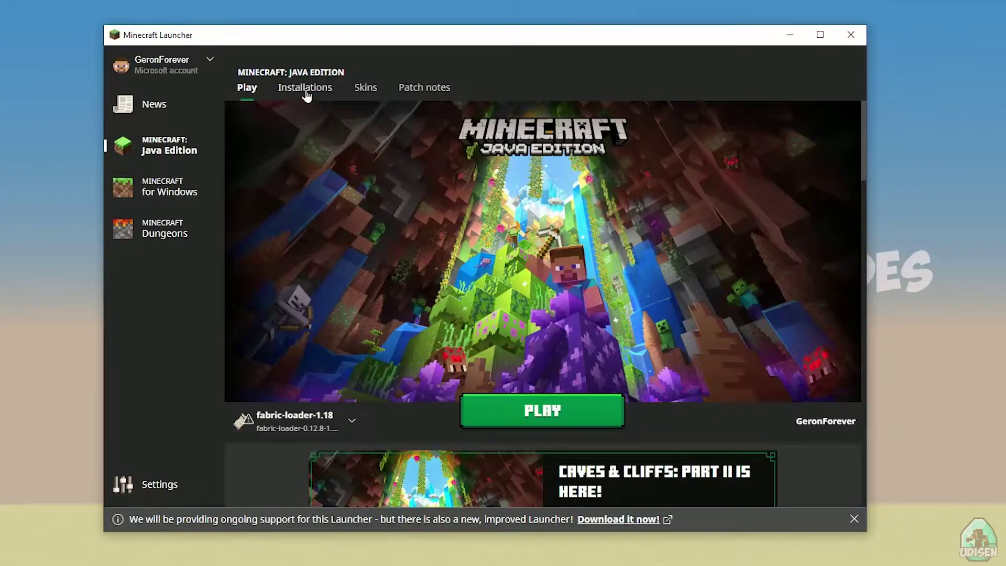
Set the fabric-loader-1.18 installation's resolution to 1280 x 720 in the Minecraft Launcher and save it
left_click(308, 96)
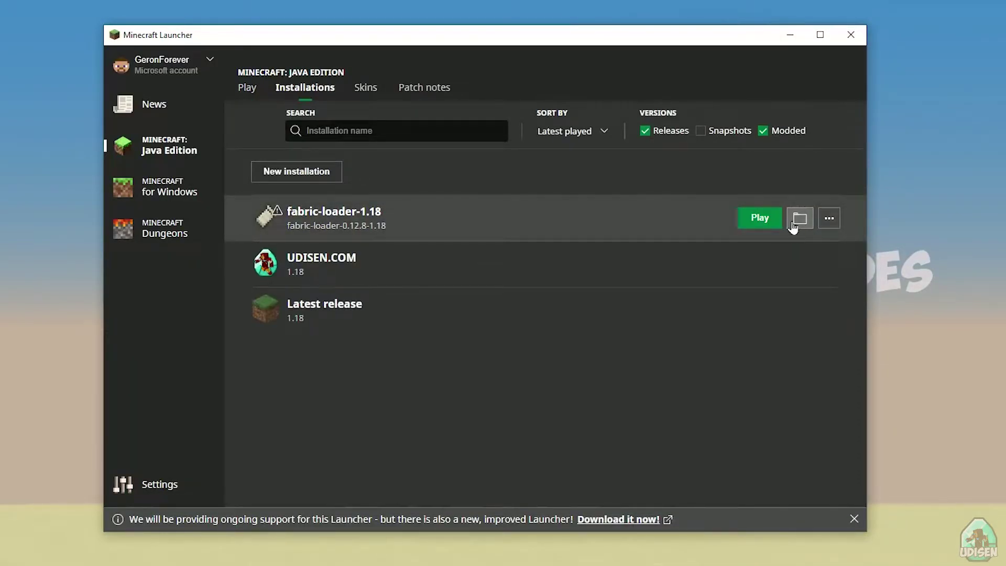
left_click(548, 220)
left_click(472, 361)
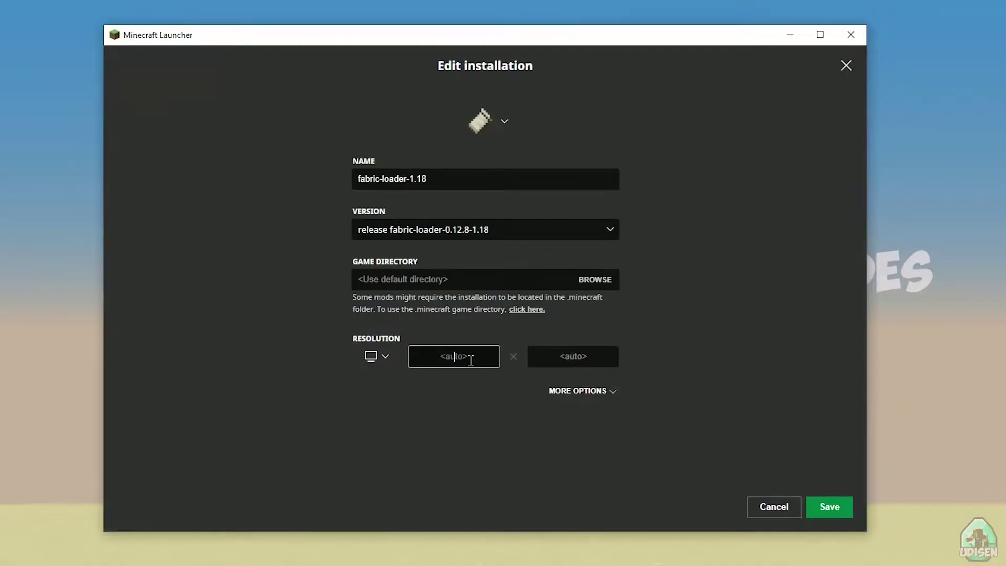
type("1280")
left_click(574, 356)
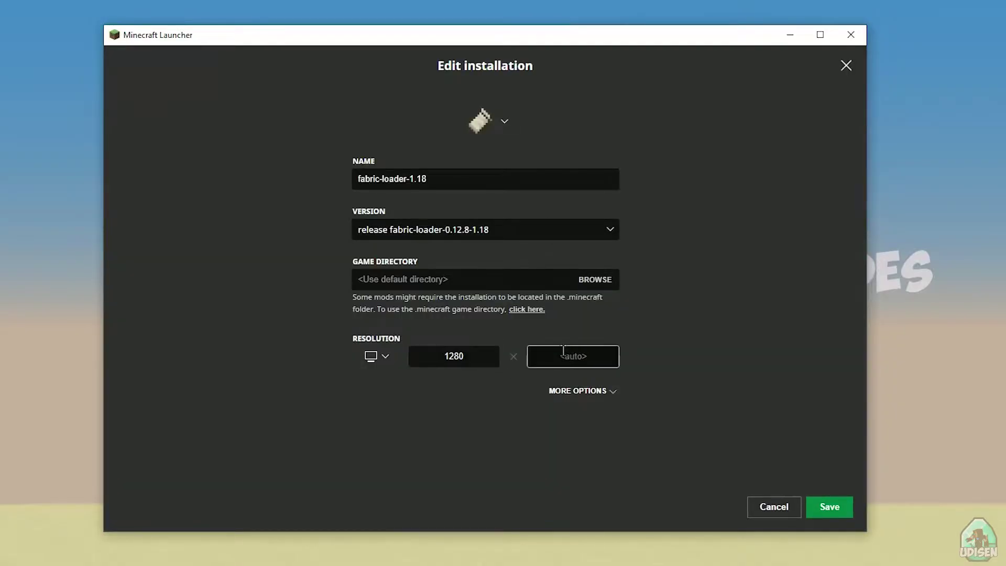
type("720")
left_click(822, 508)
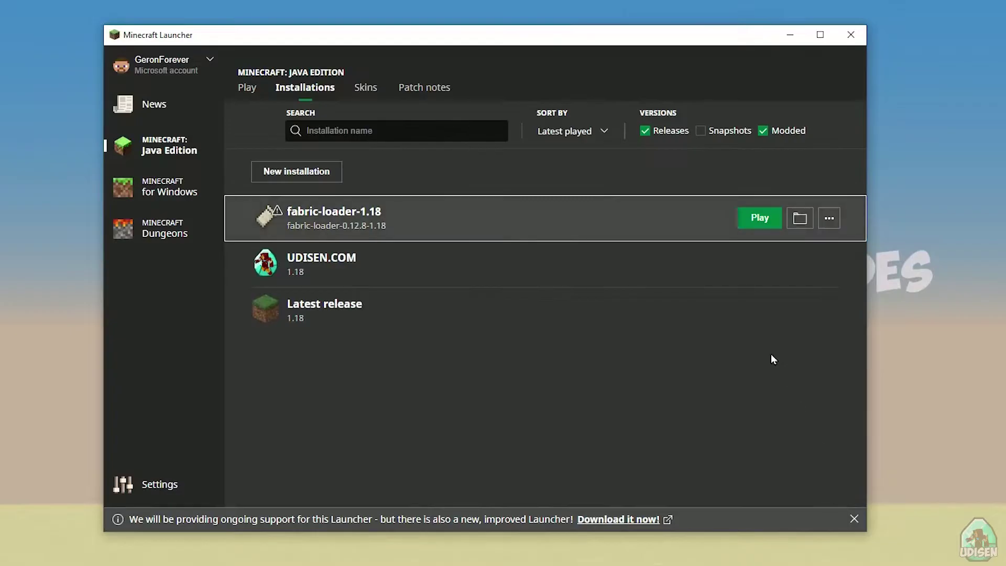
Open the mods folder inside the fabric-loader-1.18 installation's game directory, then minimize its window
left_click(806, 220)
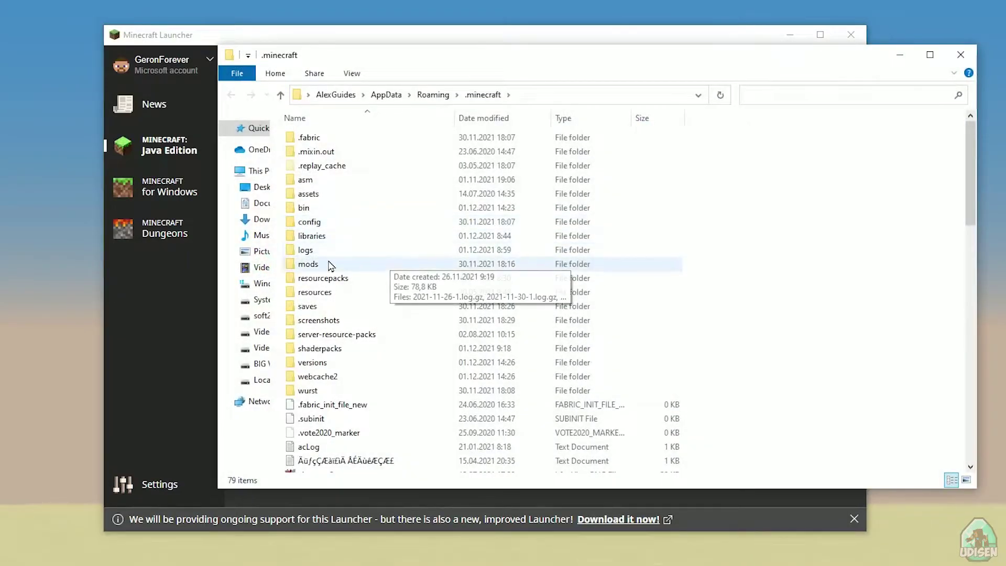
left_click(328, 264)
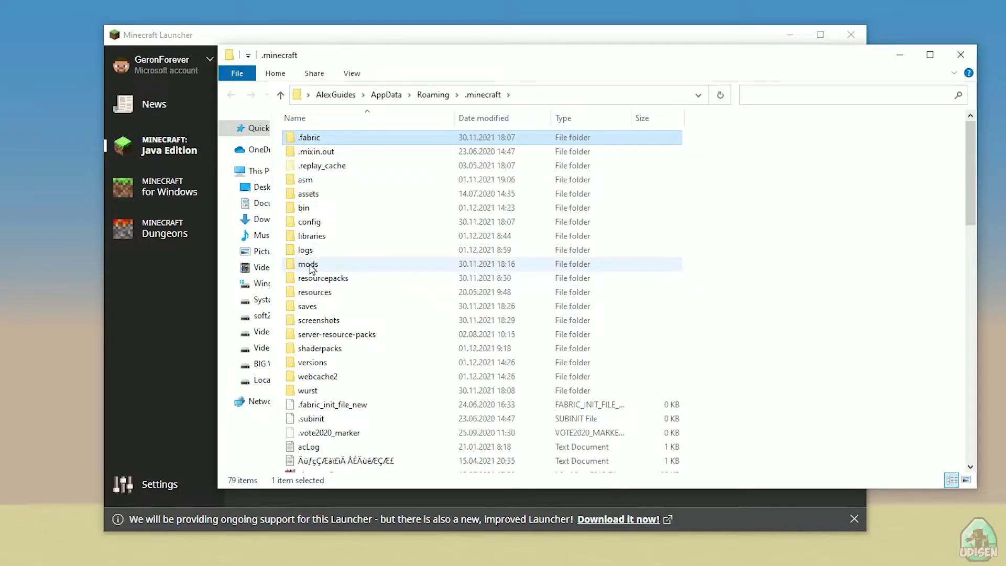
double_click(310, 266)
left_click_drag(434, 58, 243, 39)
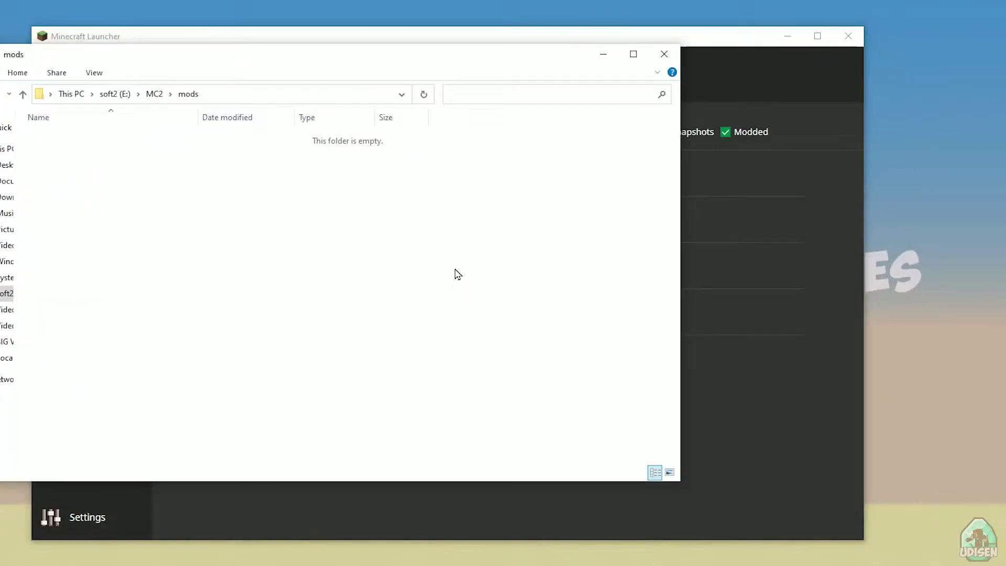
left_click(602, 56)
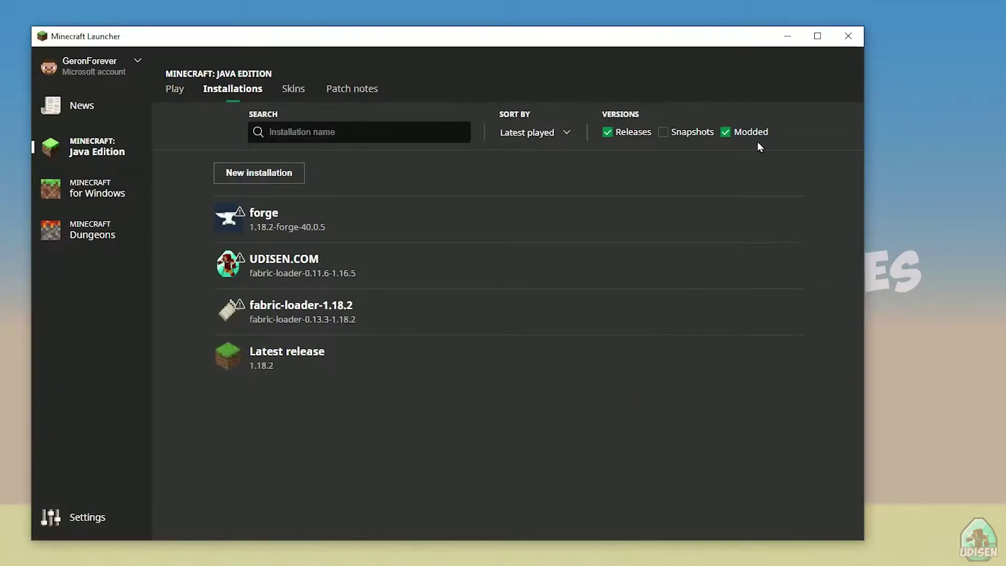
Hide the modded versions in the installations list and show them again
left_click(752, 132)
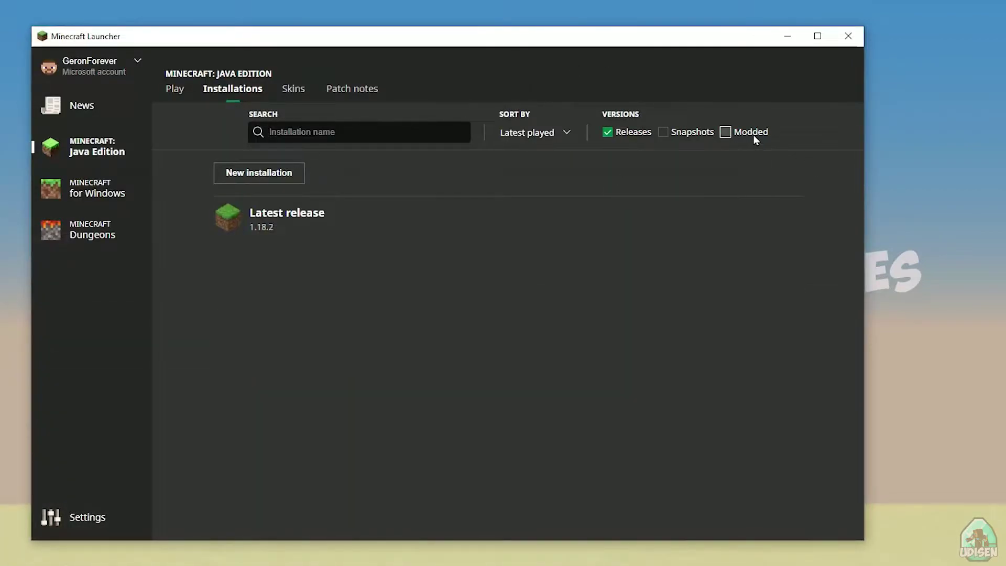
left_click(753, 134)
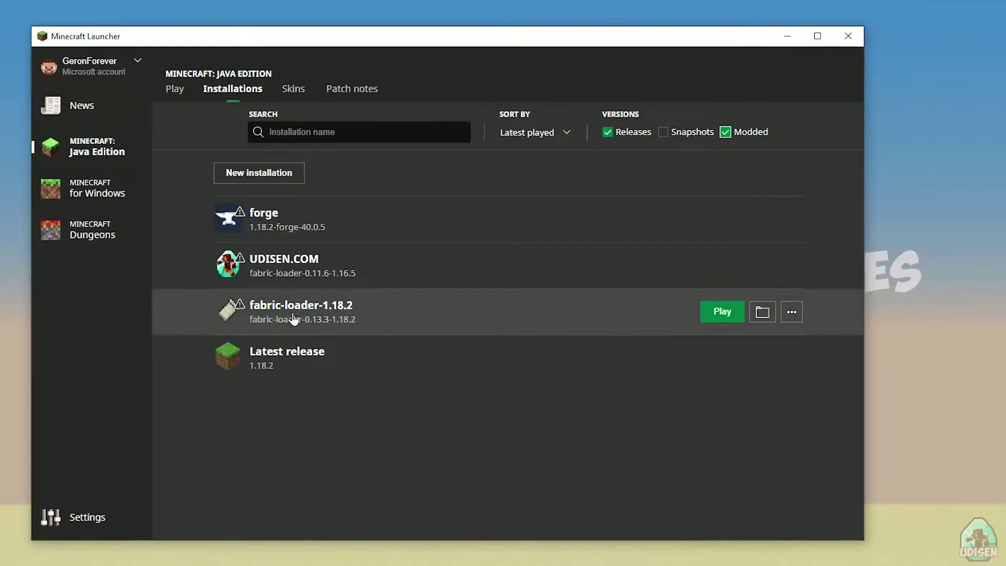
Review the fabric-loader-1.18.2 installation's settings, save them as they are and open its game folder
left_click(409, 320)
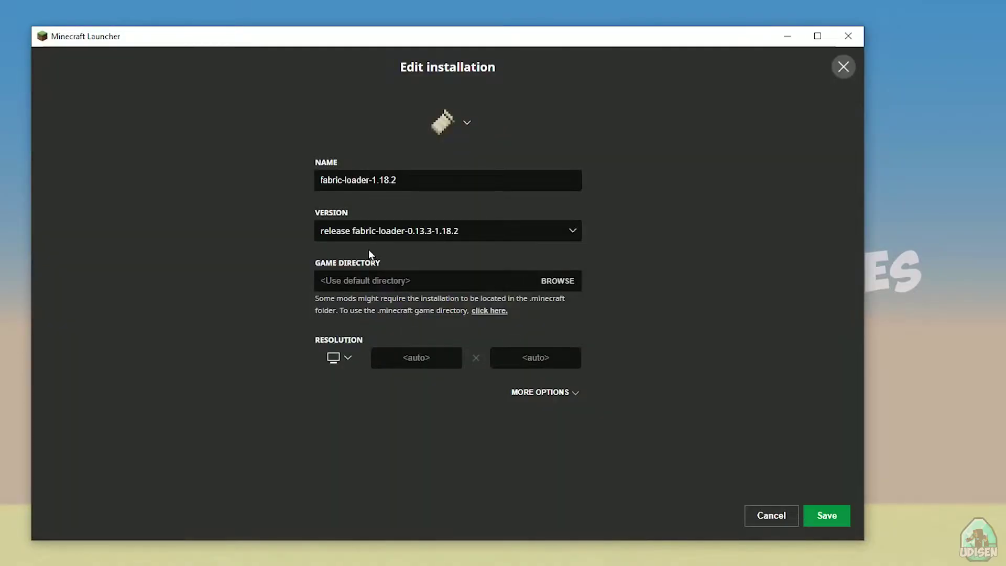
left_click(771, 517)
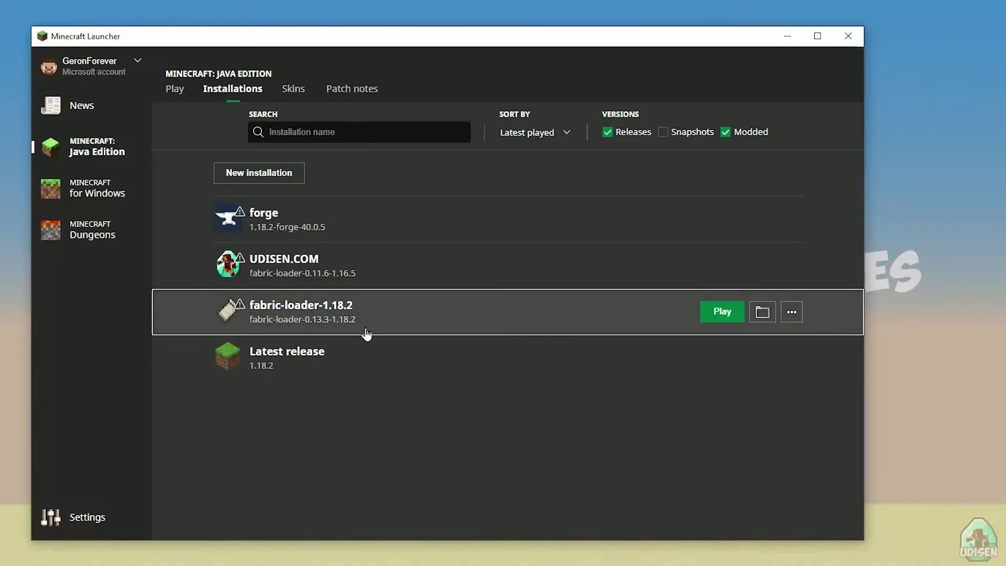
left_click(327, 318)
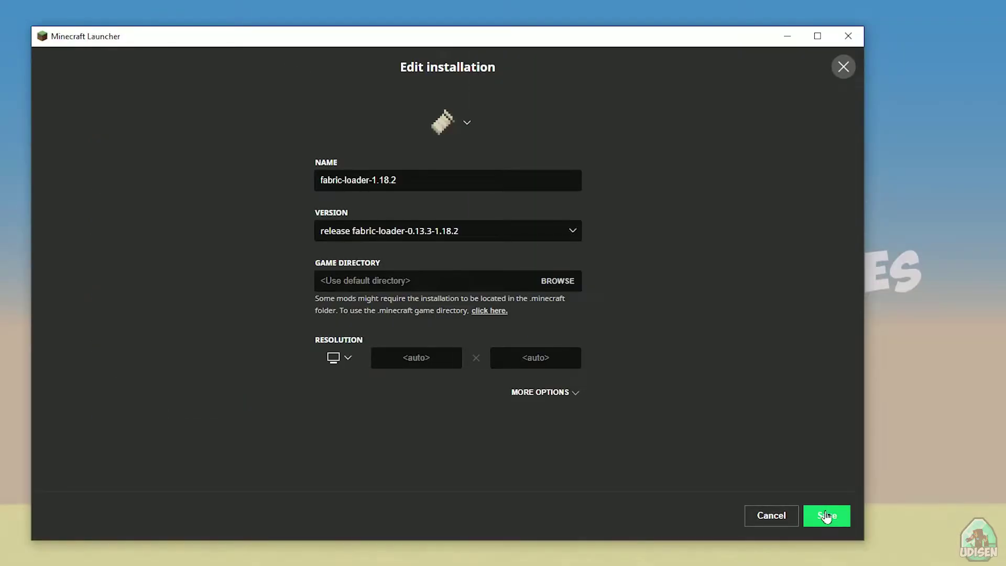
left_click(826, 516)
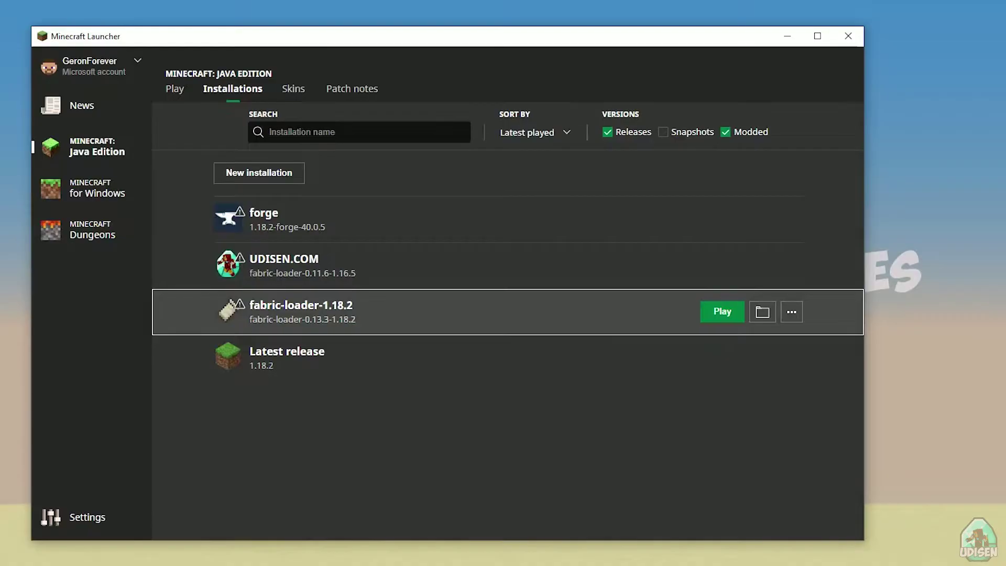
left_click(762, 312)
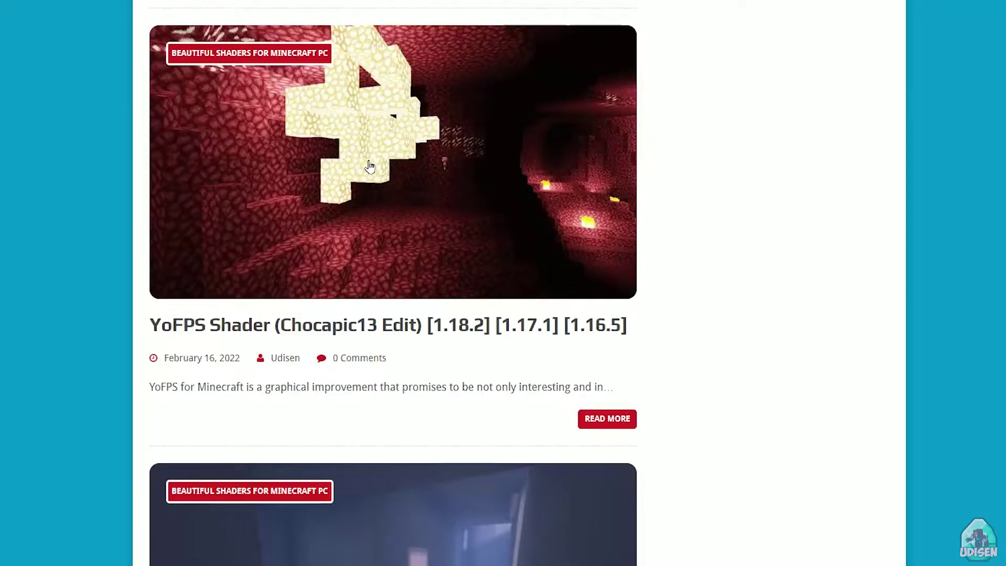
Browse the Shaders with Iris Client page on udisen.com to examine the available shader packs and their supported Minecraft versions
scroll(404, 188, "up", 10)
scroll(404, 189, "up", 12)
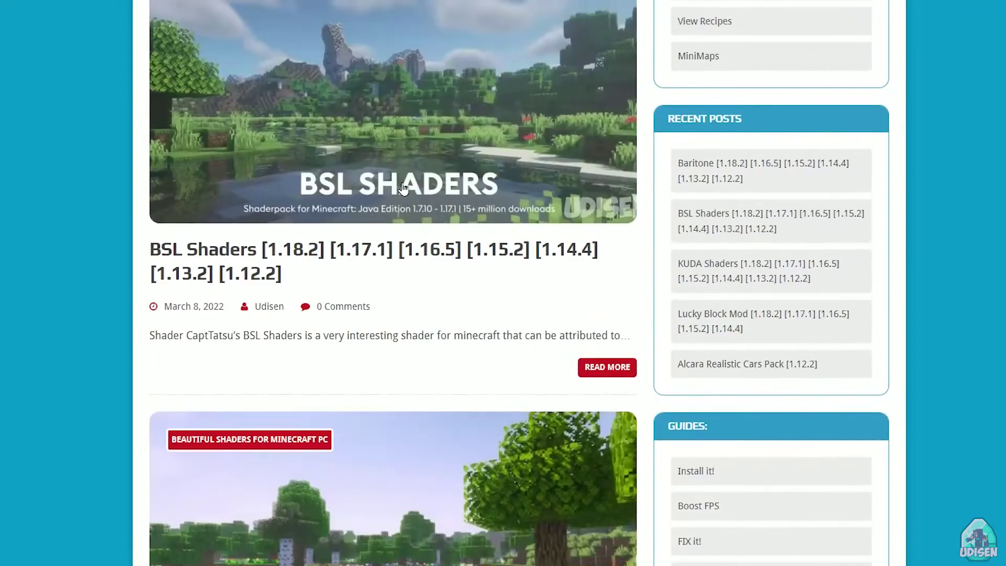
scroll(404, 187, "down", 20)
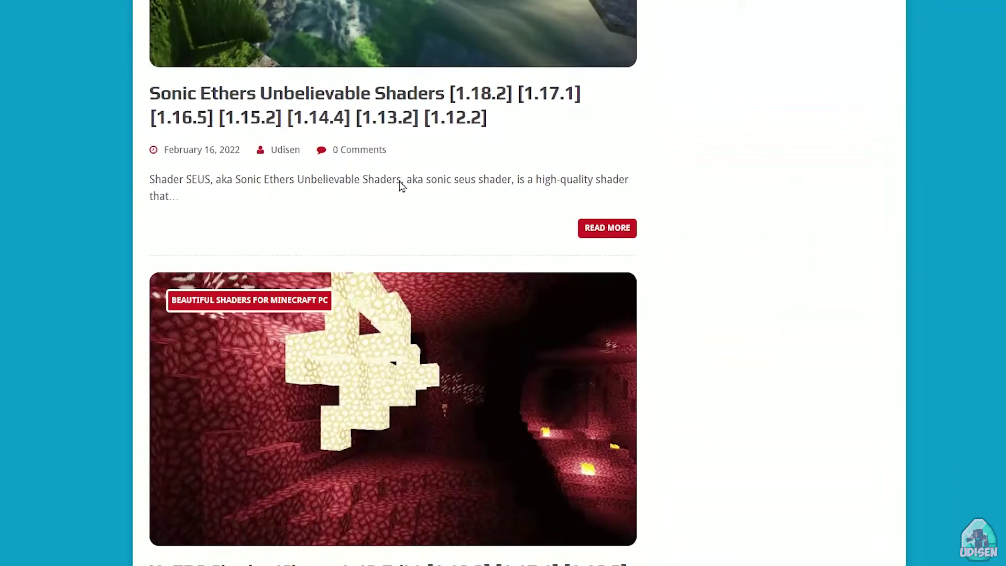
scroll(400, 184, "down", 1)
scroll(392, 172, "up", 20)
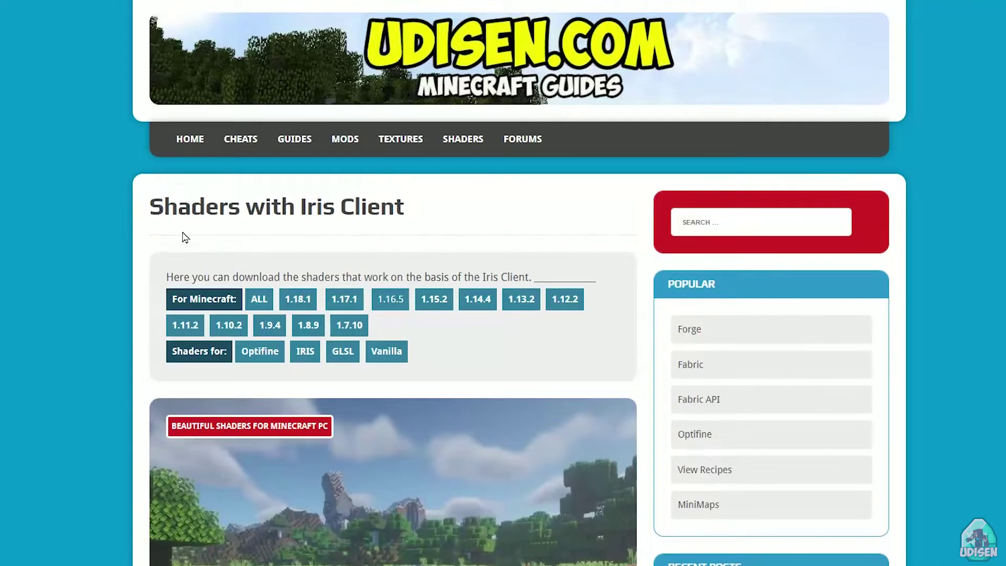
left_click_drag(151, 206, 418, 216)
scroll(309, 313, "down", 8)
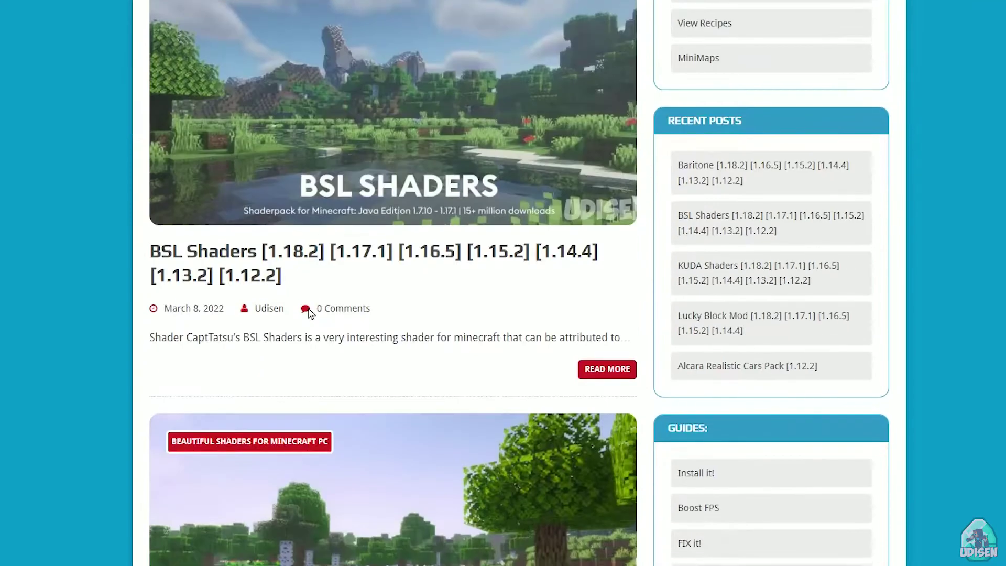
scroll(302, 310, "down", 20)
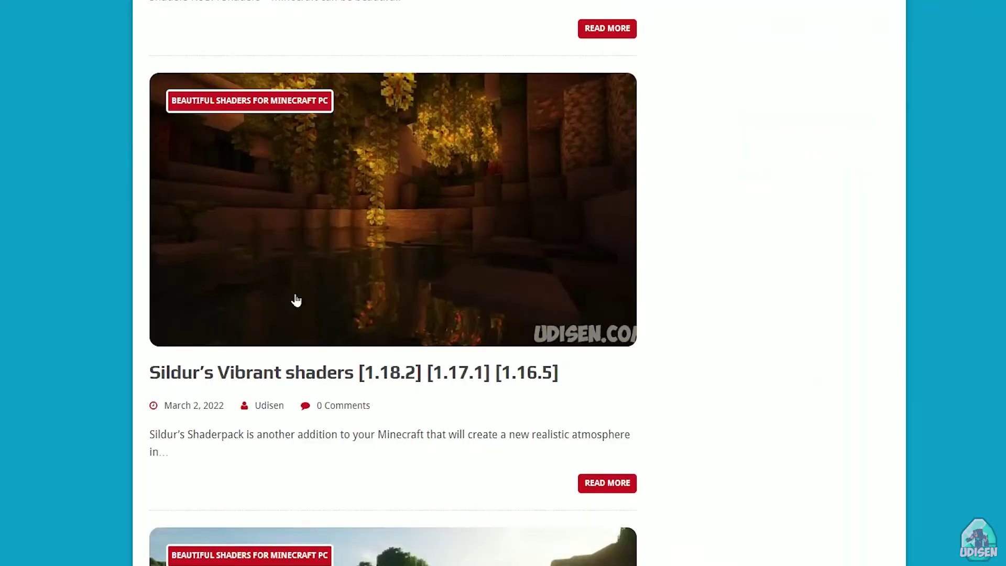
scroll(288, 295, "down", 12)
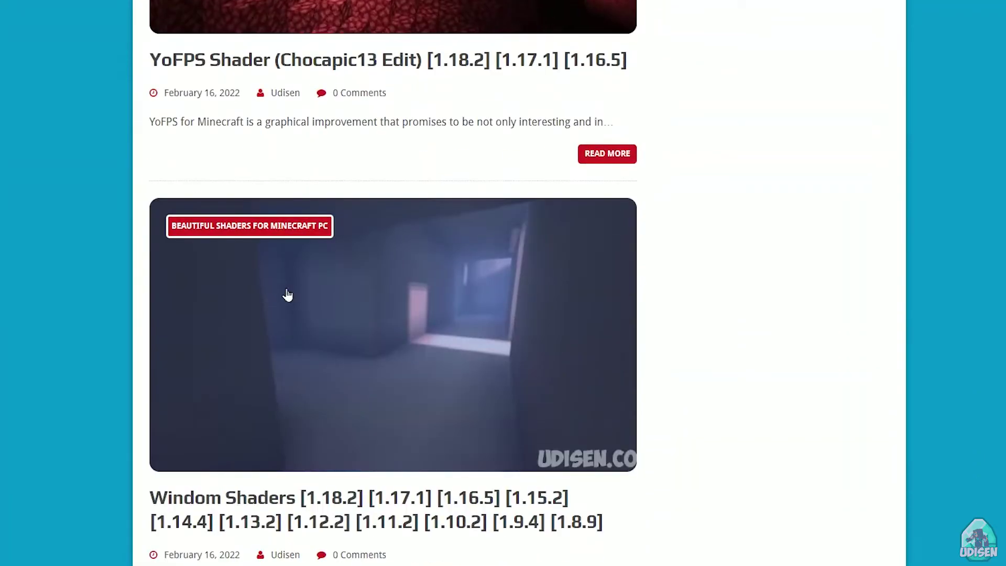
scroll(287, 295, "down", 15)
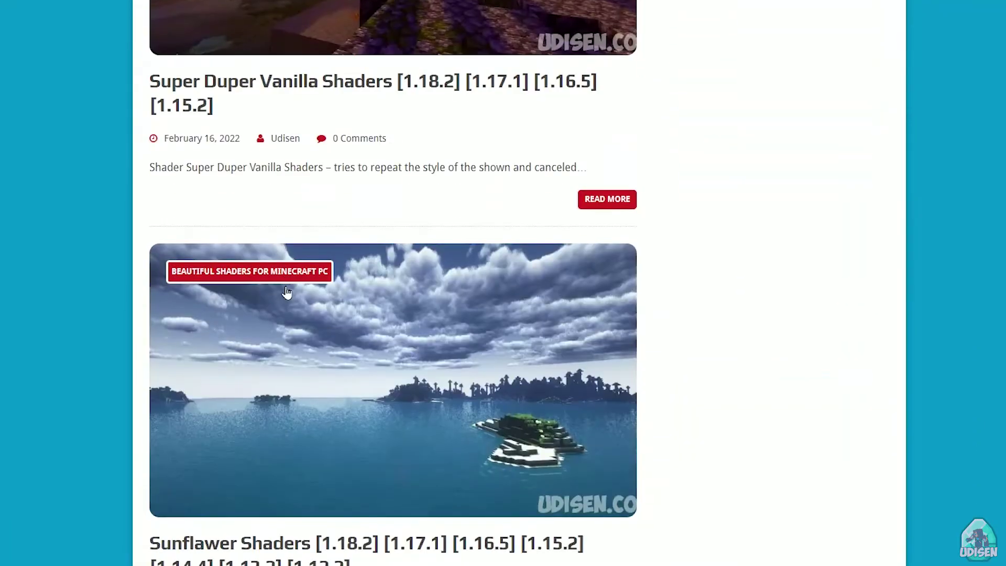
scroll(330, 126, "down", 15)
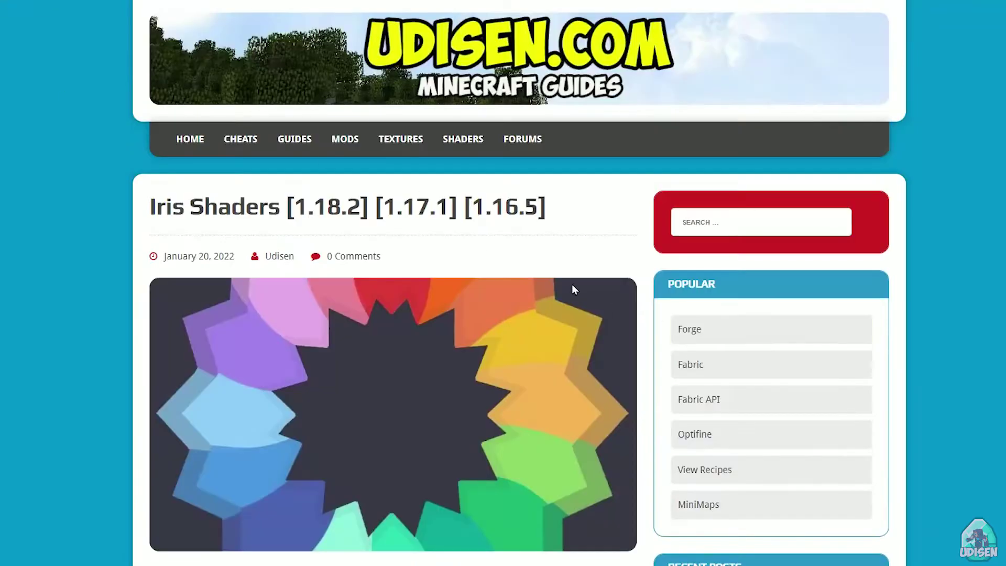
Download Iris 1.2.0 from the 1.18.2 (Fabric) section of the Iris Shaders page
scroll(571, 288, "down", 20)
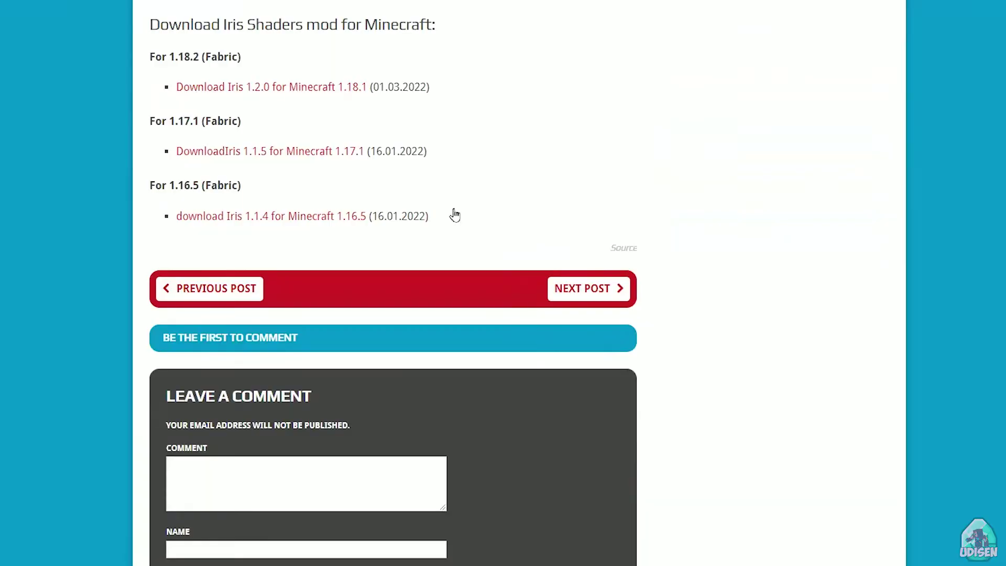
scroll(454, 216, "up", 3)
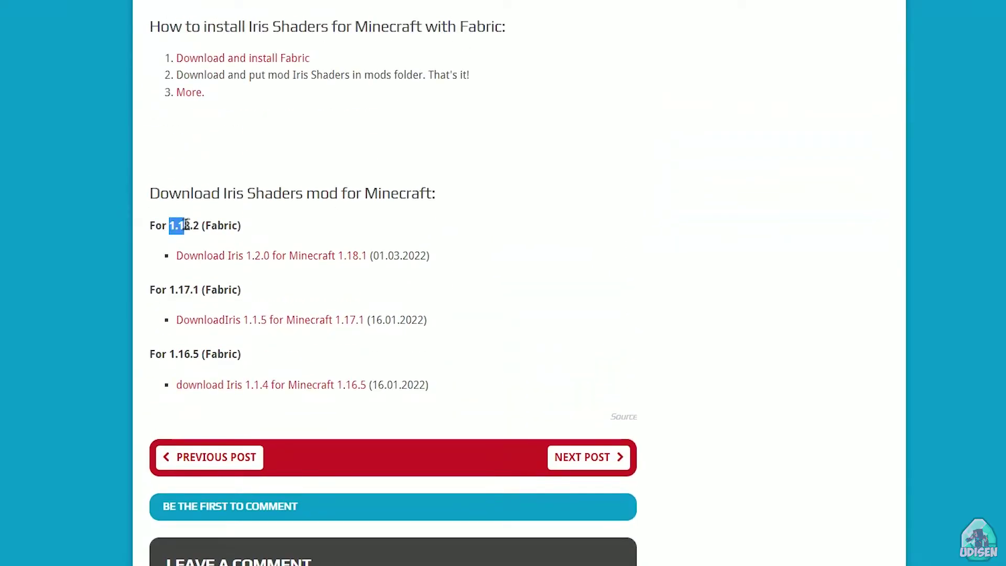
left_click(274, 256)
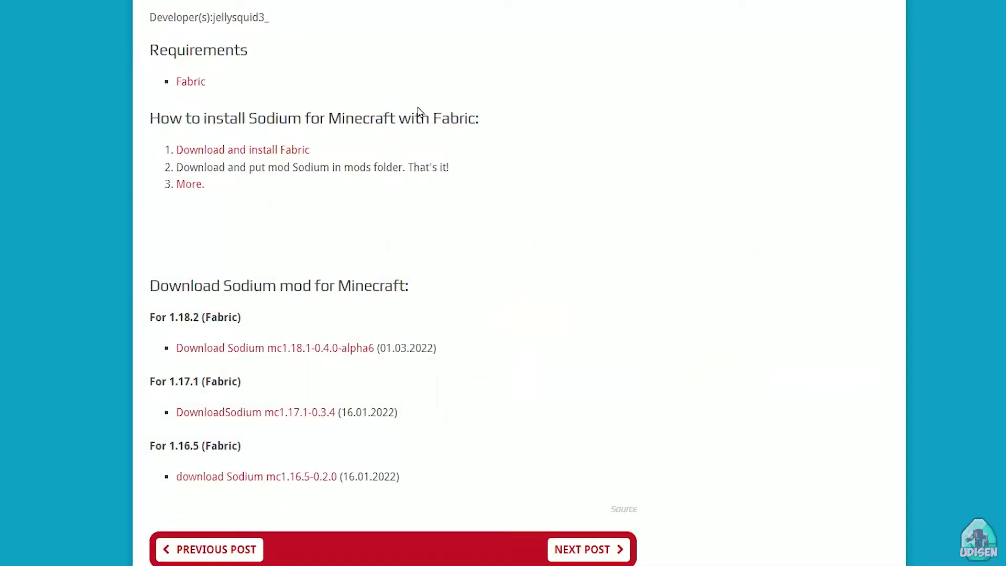
Download Sodium mc1.18.1-0.4.0-alpha6 from the 1.18.2 (Fabric) section of the Sodium page
scroll(409, 105, "down", 4)
scroll(357, 126, "up", 4)
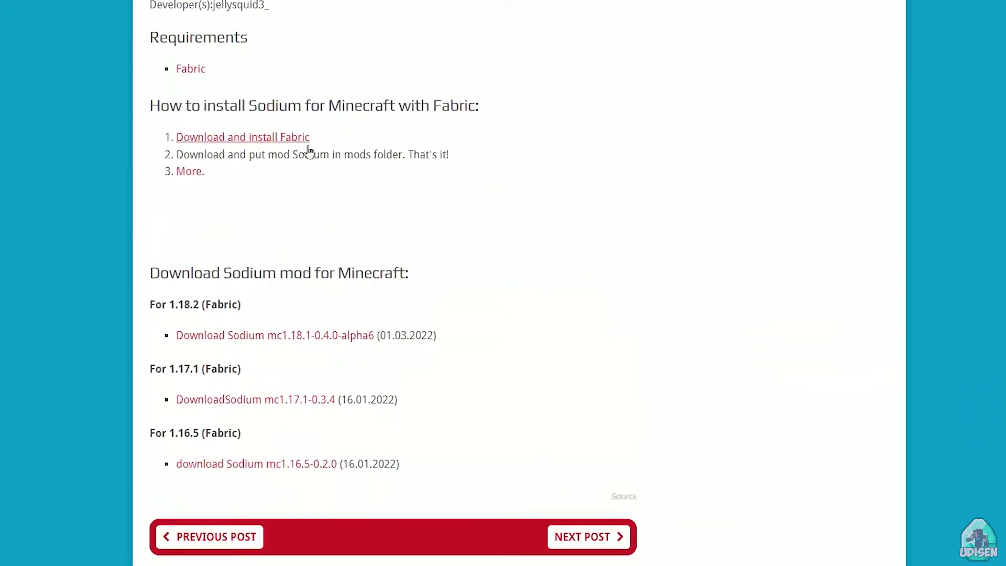
double_click(253, 293)
left_click(281, 355)
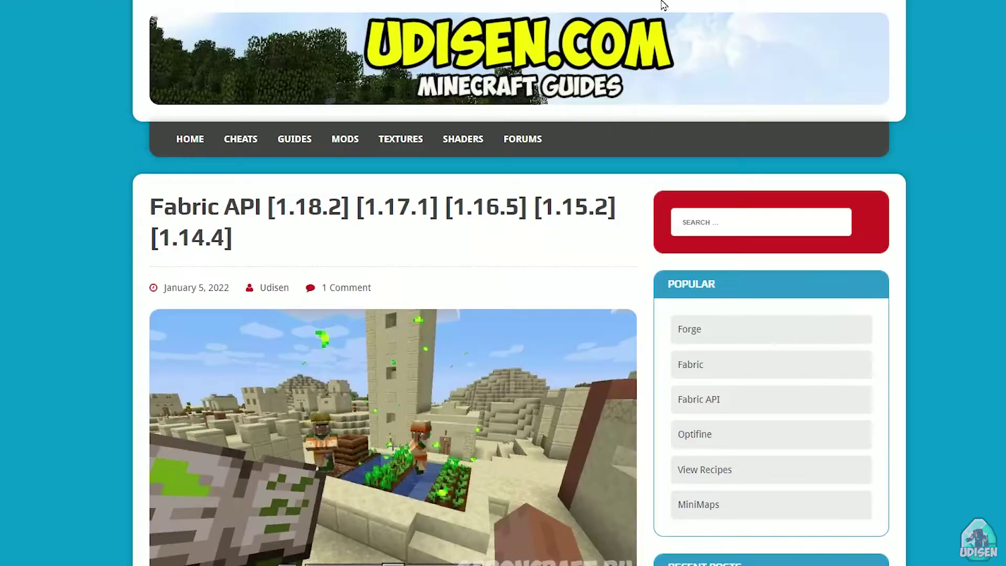
Download Fabric API 0.47.10+1.18.2 from the Fabric API page
scroll(550, 181, "down", 2)
scroll(548, 179, "down", 20)
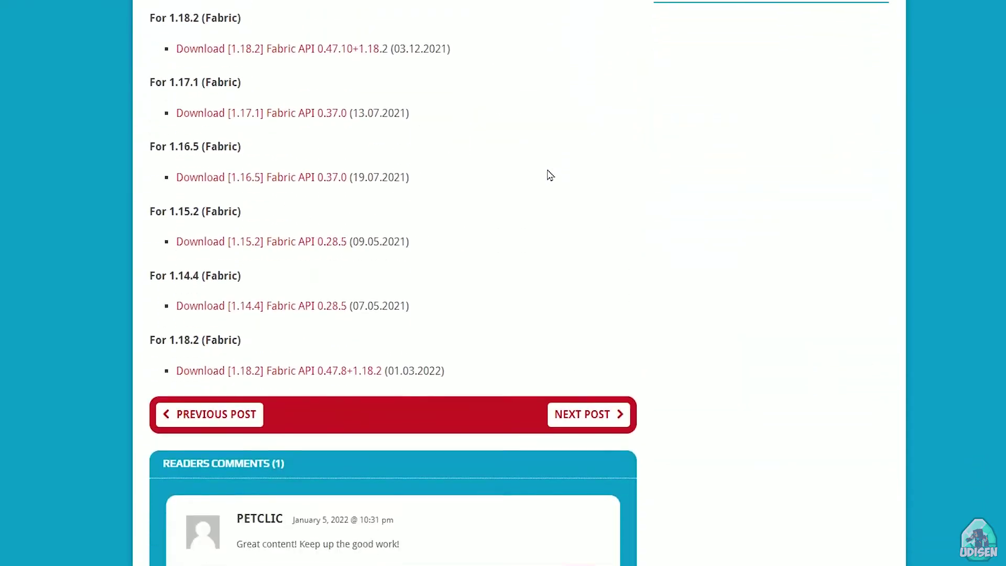
scroll(540, 173, "up", 3)
left_click_drag(219, 145, 286, 143)
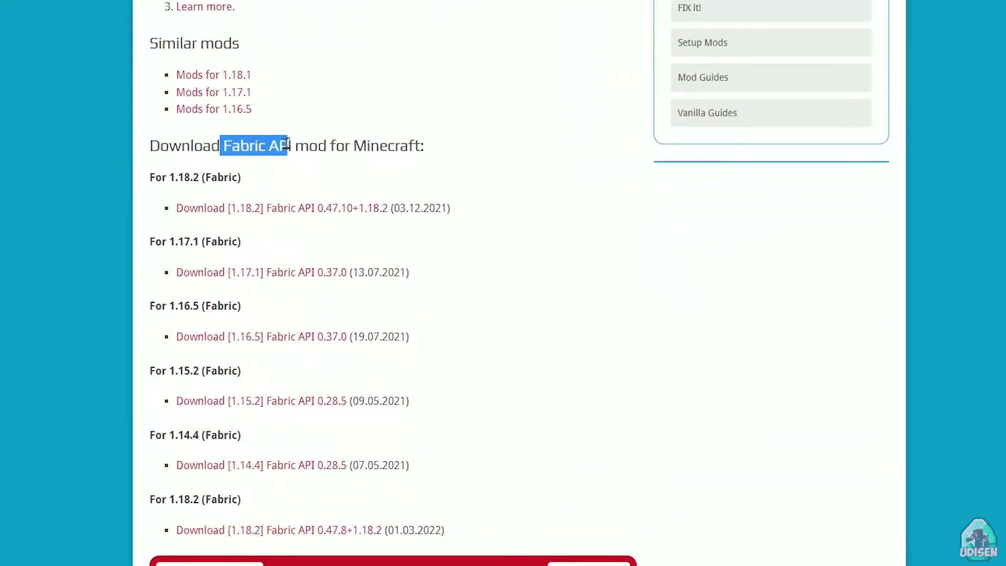
left_click(309, 208)
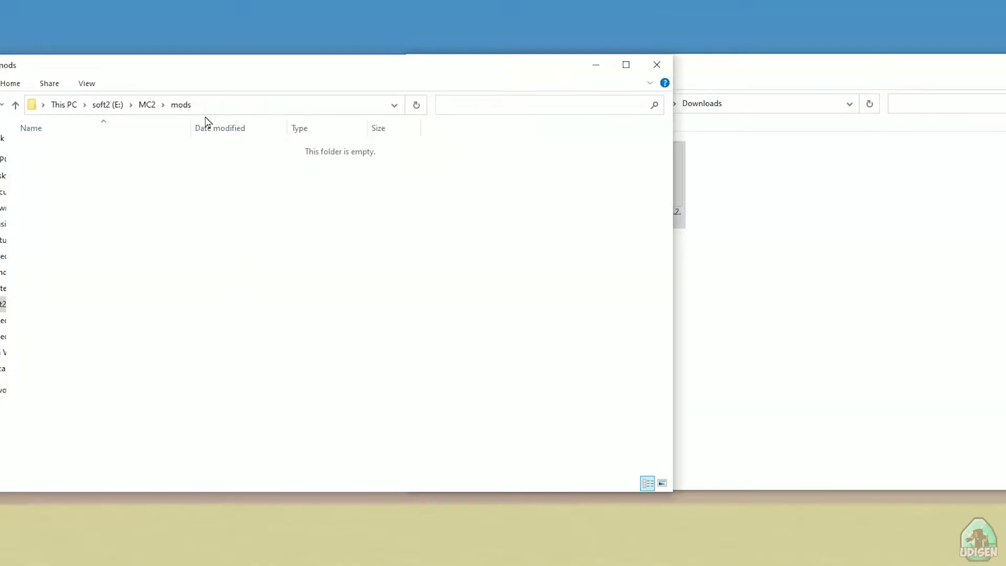
Move the Fabric API, Sodium and Iris jar files from Downloads into the MC2 mods folder, then minimize the mods window
left_click(715, 272)
left_click_drag(503, 208, 220, 228)
left_click(794, 310)
left_click_drag(503, 199, 83, 182)
key("alt+Tab")
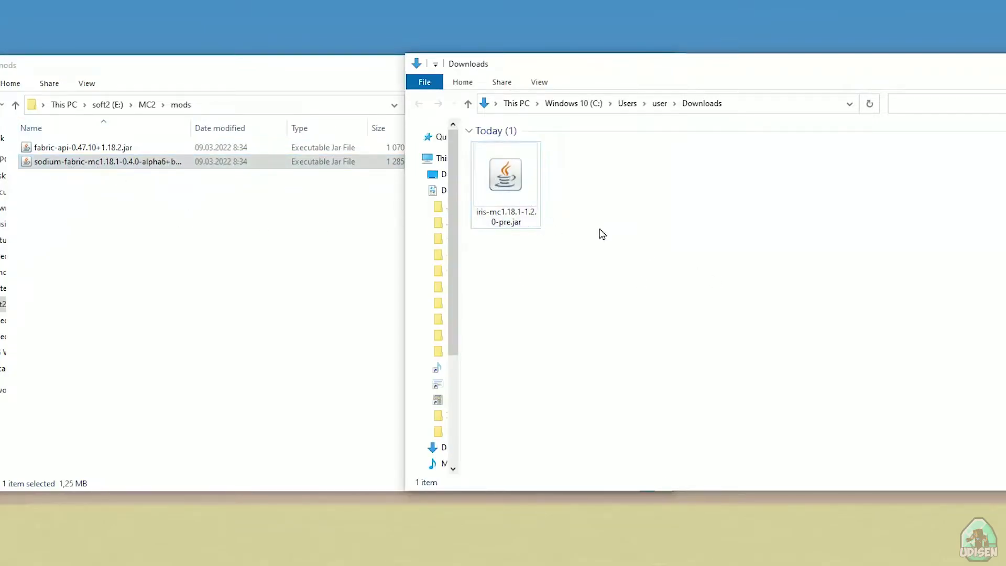
left_click_drag(502, 178, 140, 251)
left_click(141, 220)
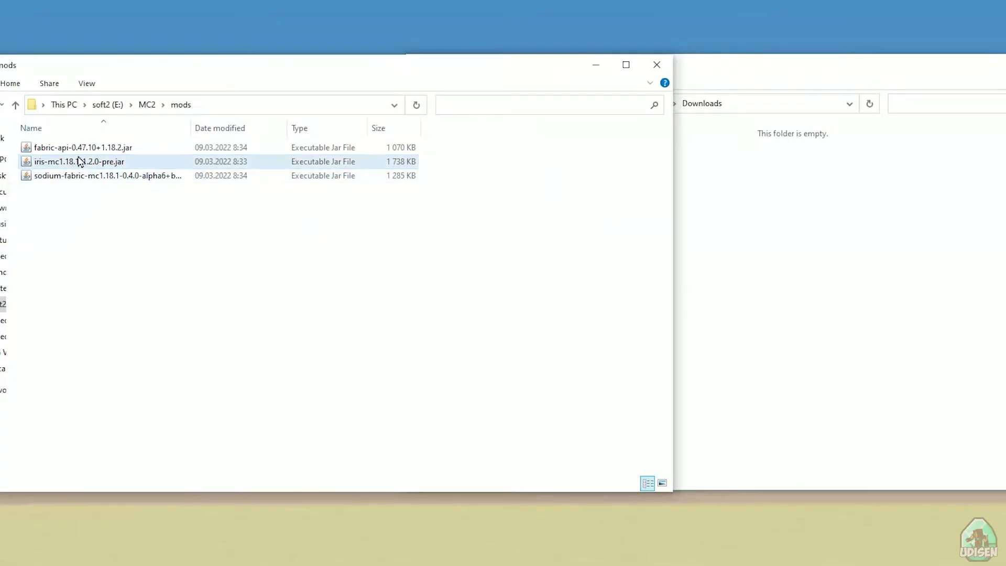
left_click(79, 163)
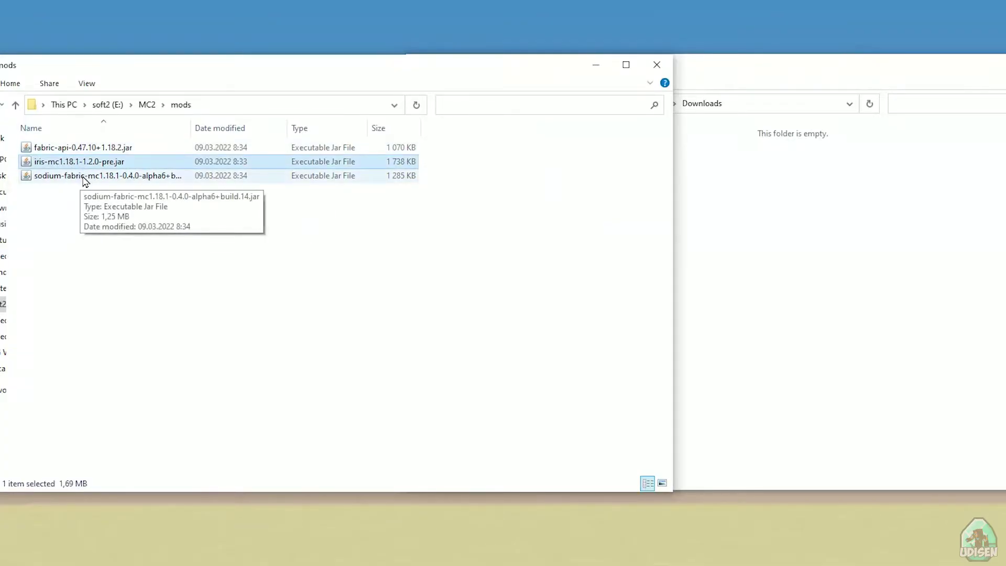
left_click(84, 177)
left_click(596, 65)
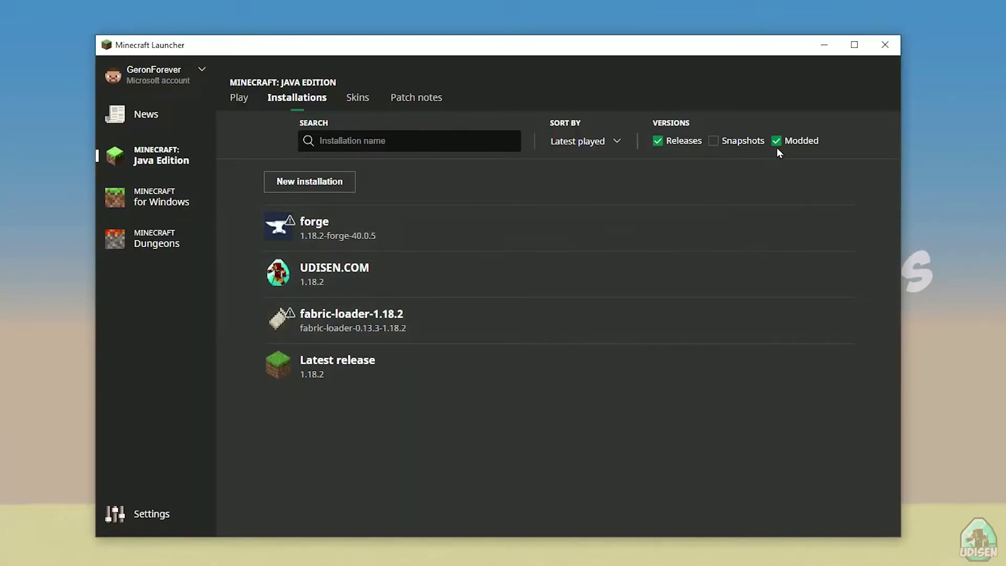
Hide and show the modded versions in the Minecraft Launcher, then check the fabric-loader-1.18.2 installation's settings and save them
left_click(777, 142)
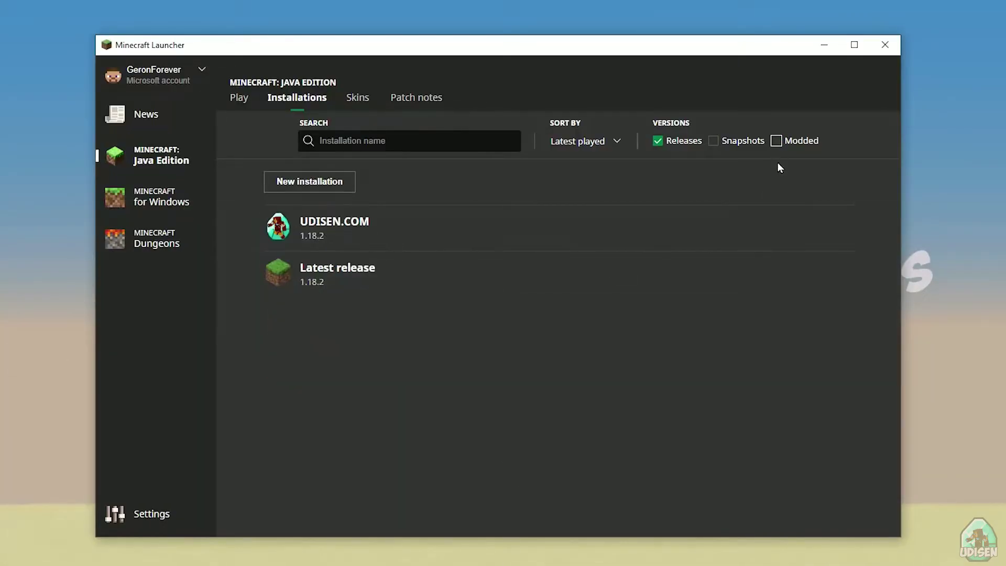
left_click(783, 144)
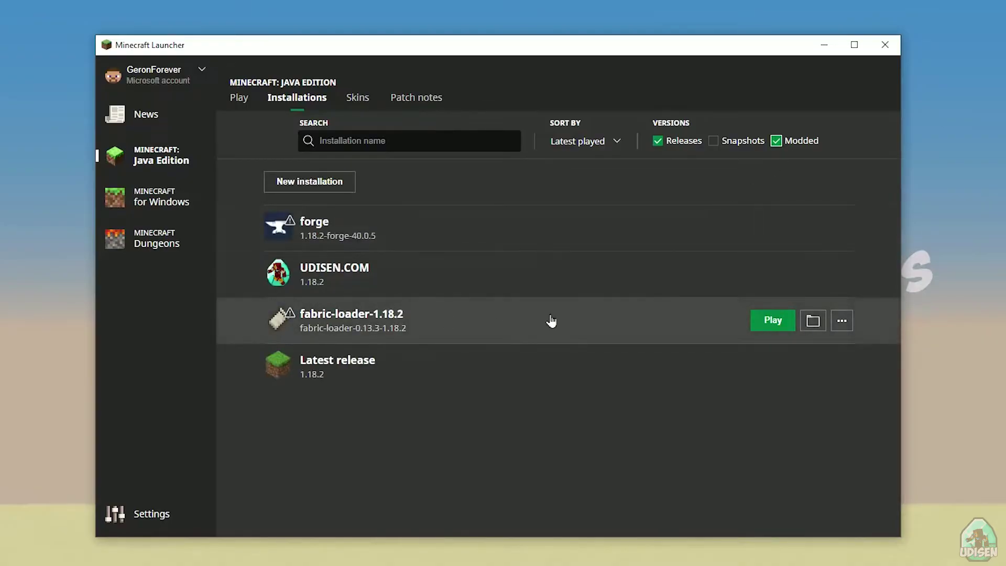
left_click(699, 331)
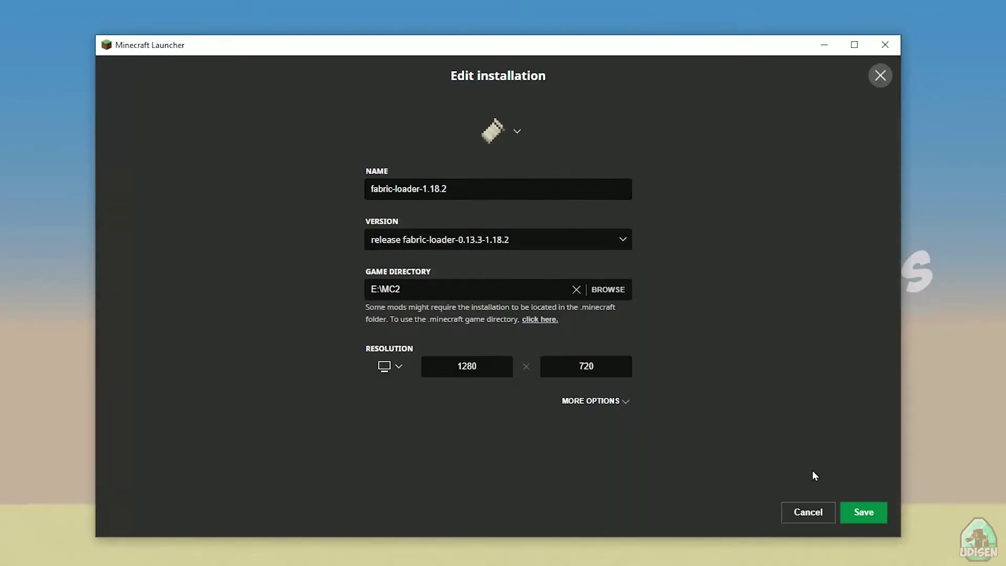
left_click(863, 512)
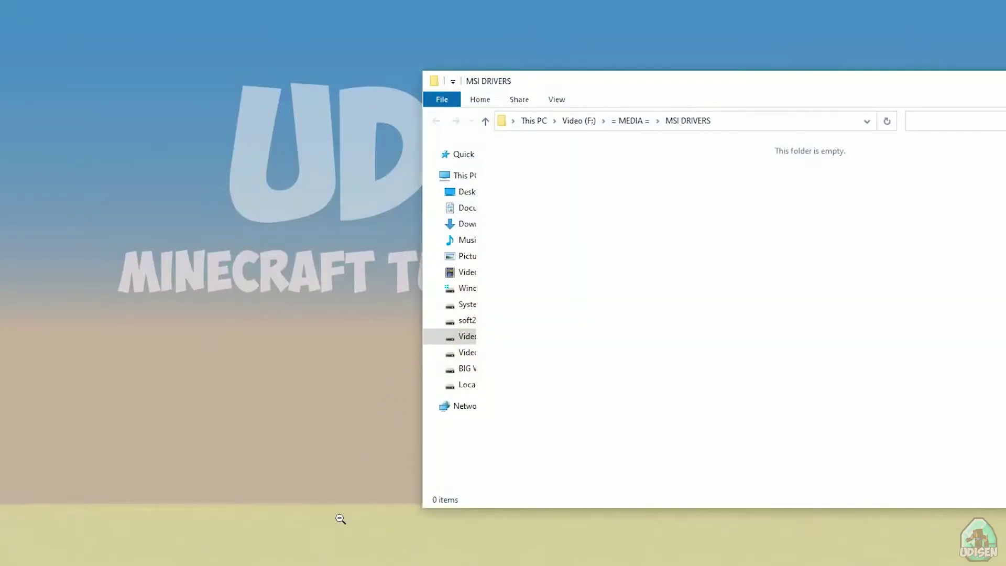
key("super+e")
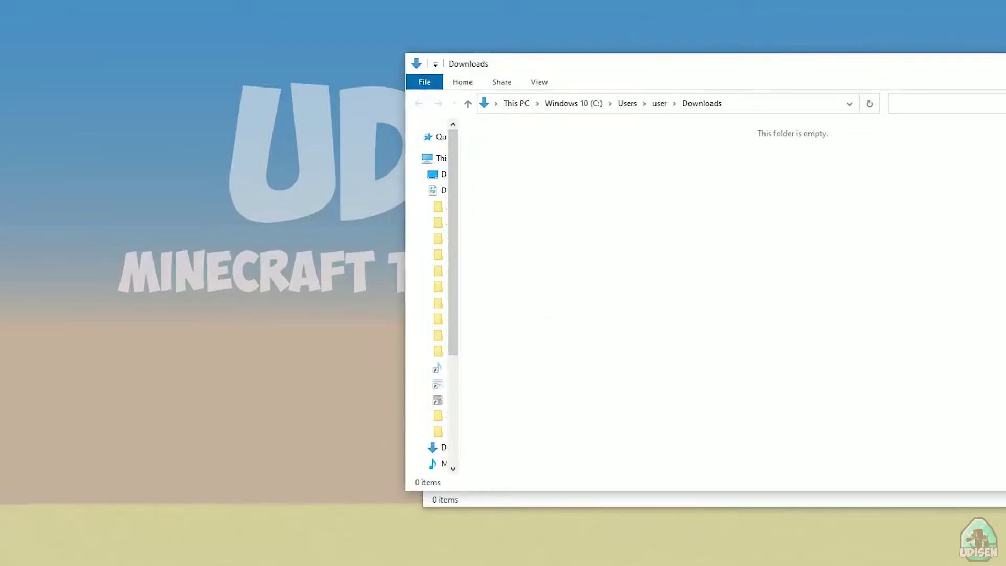
key("alt+F4")
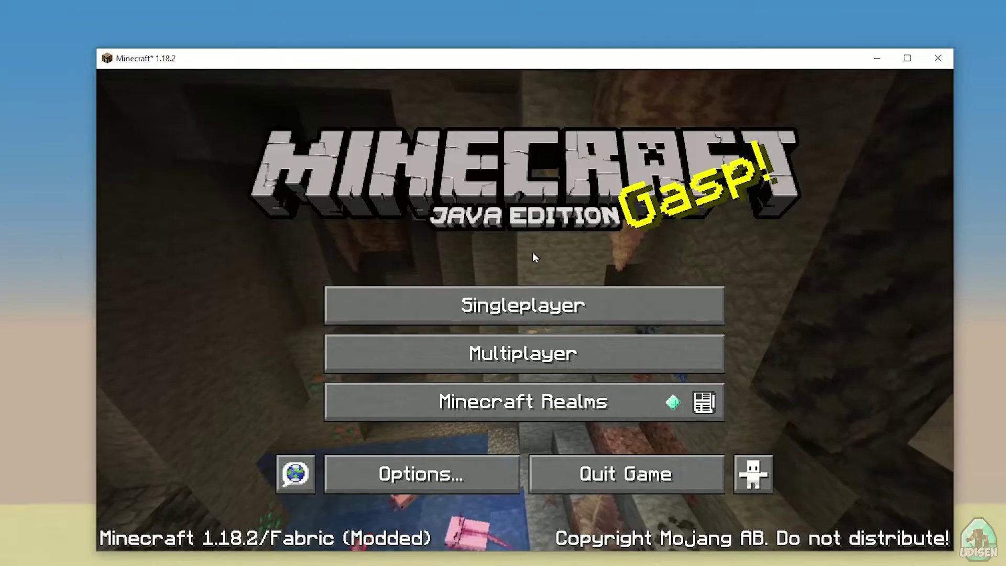
Reposition the Minecraft 1.18.2 game window and open the Shader Packs screen from the video settings
left_click_drag(386, 66, 282, 26)
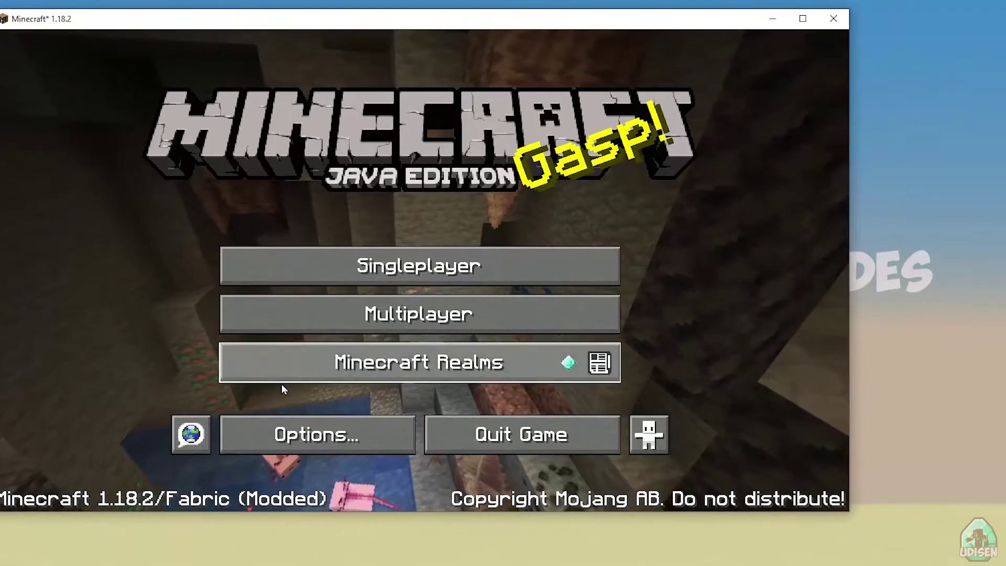
left_click(286, 427)
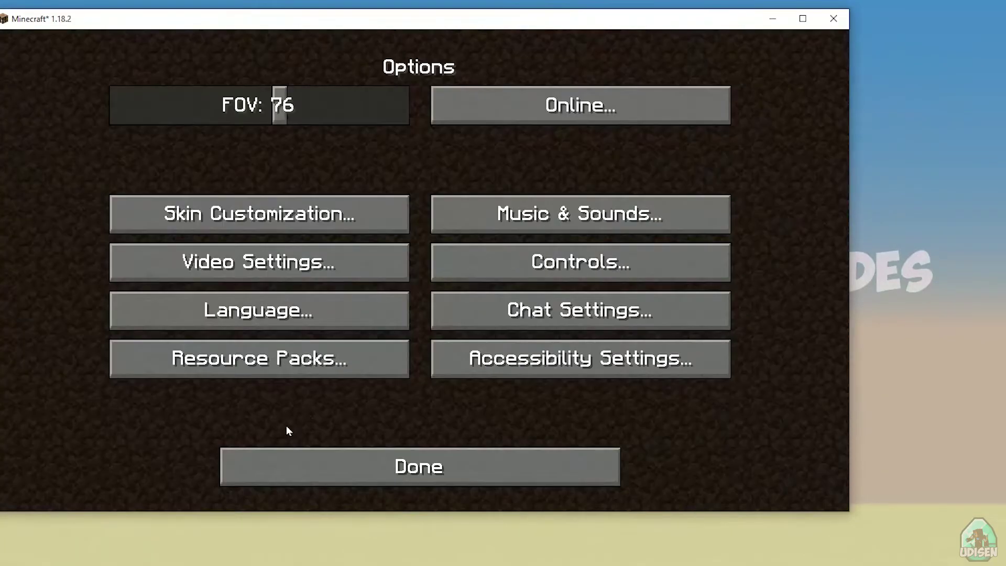
left_click(279, 263)
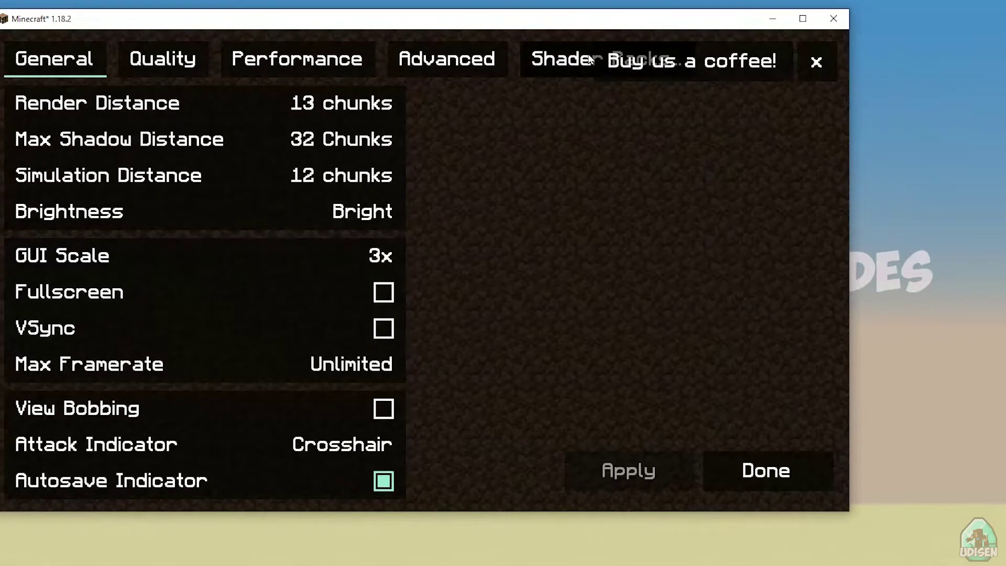
left_click(566, 56)
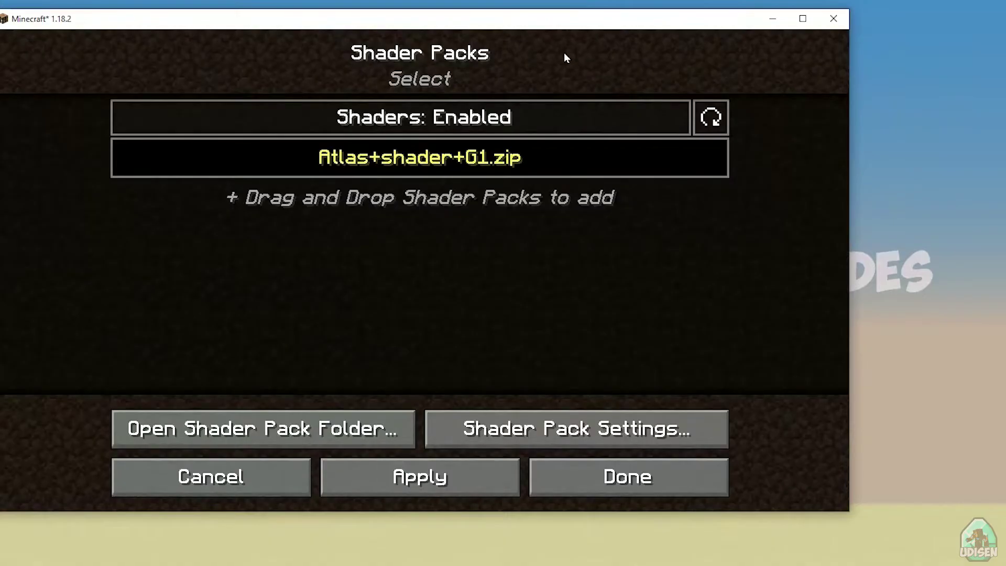
Open the shader pack folder and add the KUDA, Sildur's Vibrant and YoFPS zip files to it from Downloads
left_click(323, 437)
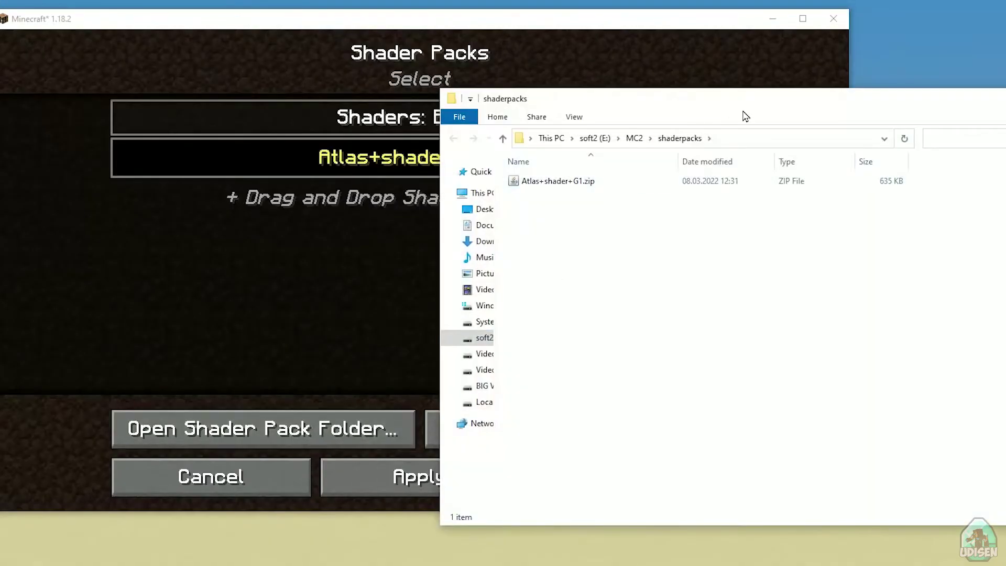
left_click_drag(746, 115, 343, 93)
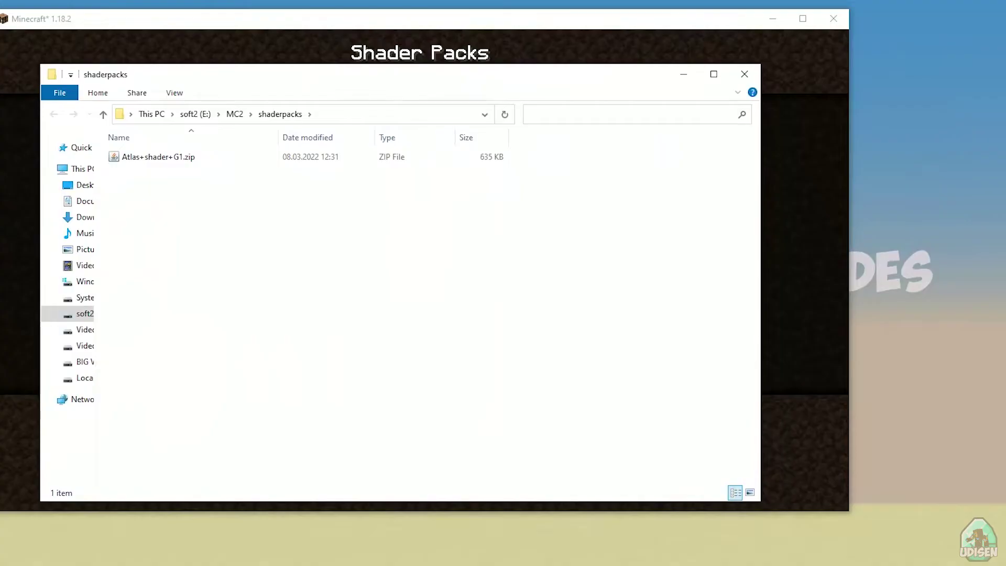
left_click(294, 559)
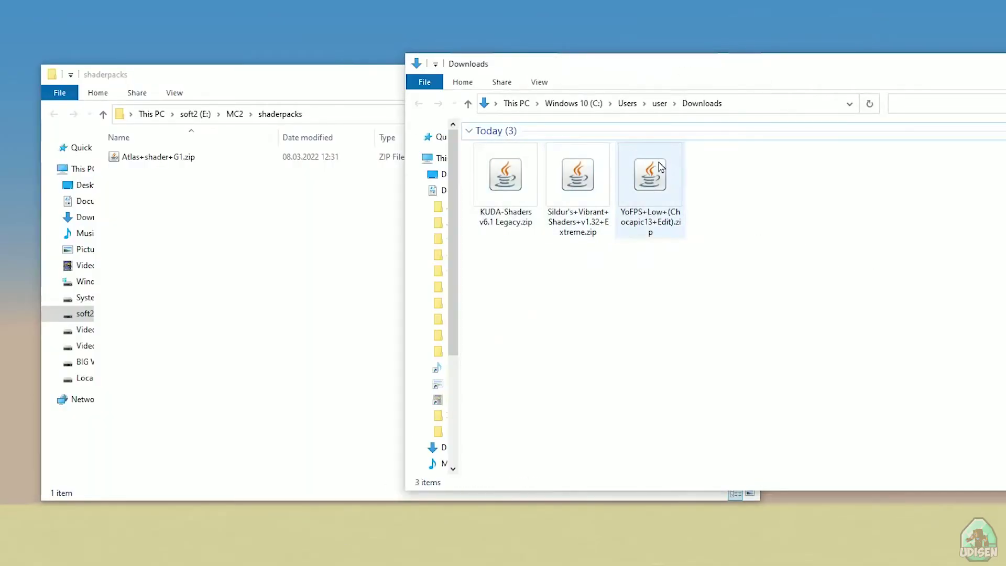
left_click(655, 175)
left_click(578, 178, "ctrl")
left_click(507, 182, "ctrl")
left_click_drag(502, 182, 245, 215)
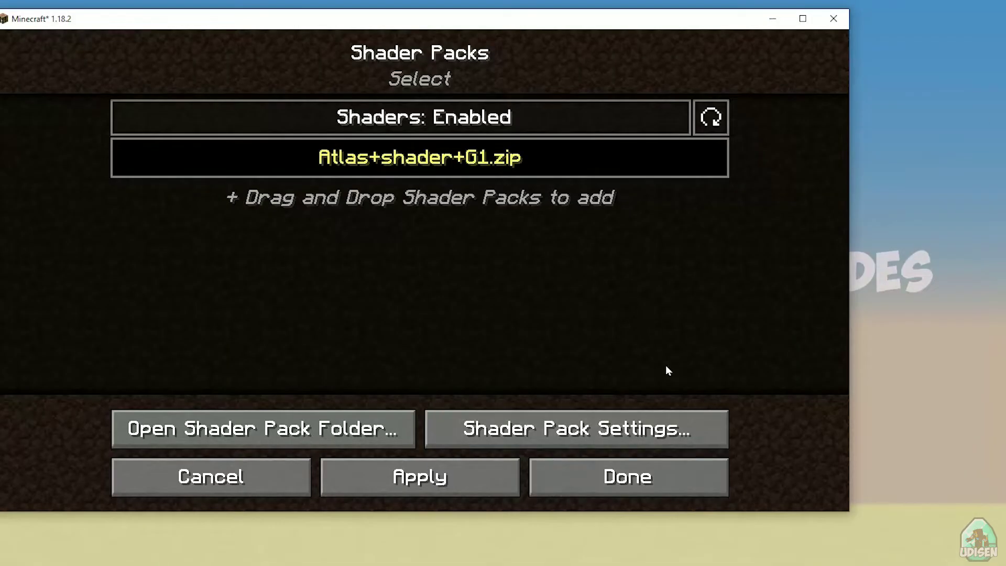
Reopen the Shader Packs screen, toggle shaders off and back on, and apply KUDA-Shaders v6.1 Legacy.zip
left_click(178, 476)
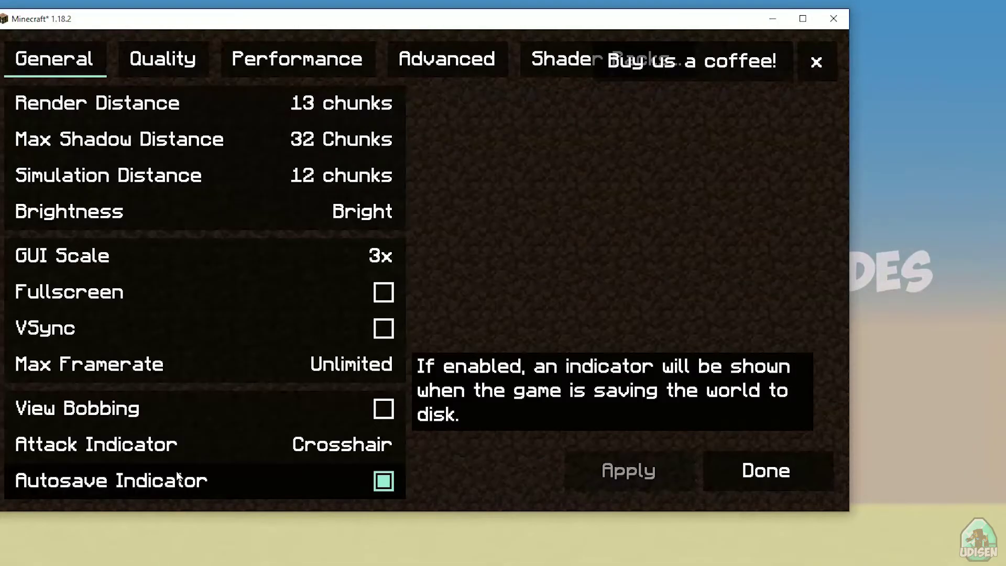
left_click(568, 58)
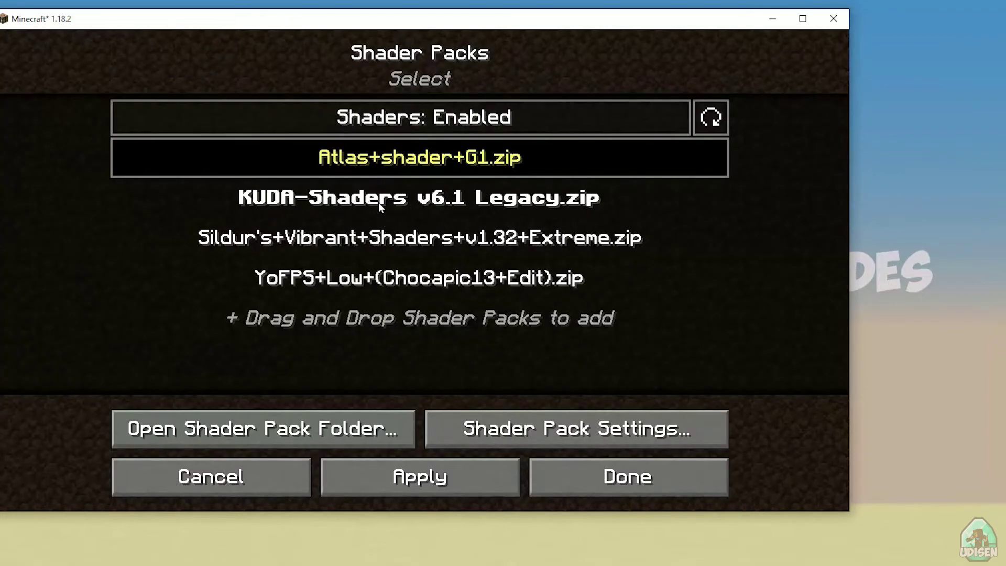
left_click(388, 121)
left_click(397, 118)
left_click(395, 205)
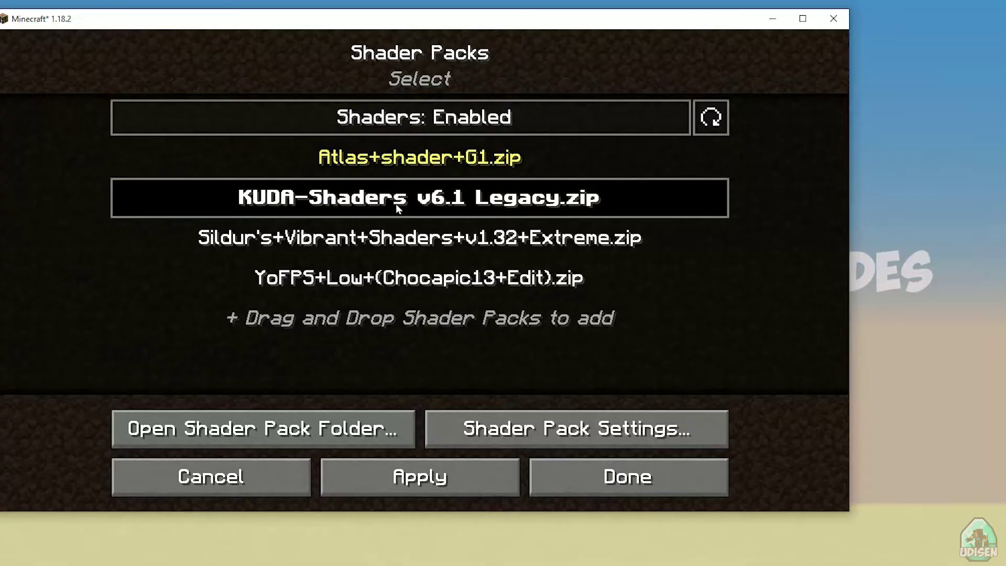
left_click(436, 485)
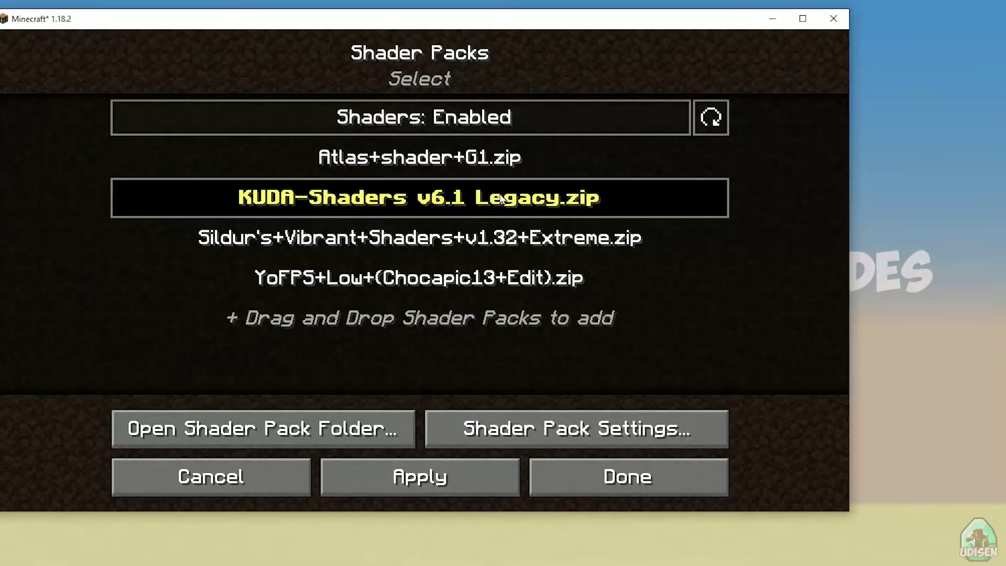
left_click(626, 475)
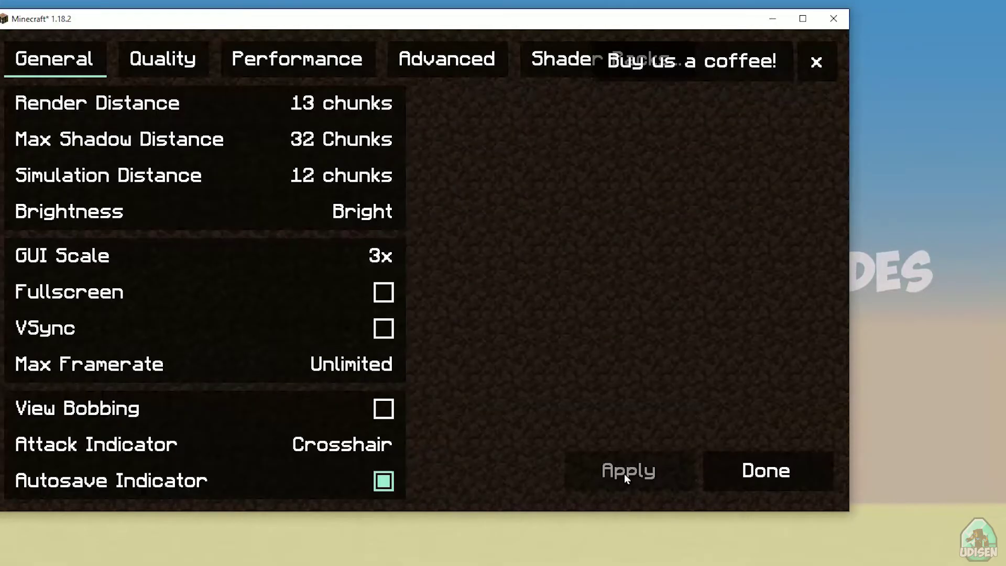
Leave the options and load the singleplayer world New World (4)
left_click(728, 471)
left_click(521, 469)
left_click(417, 251)
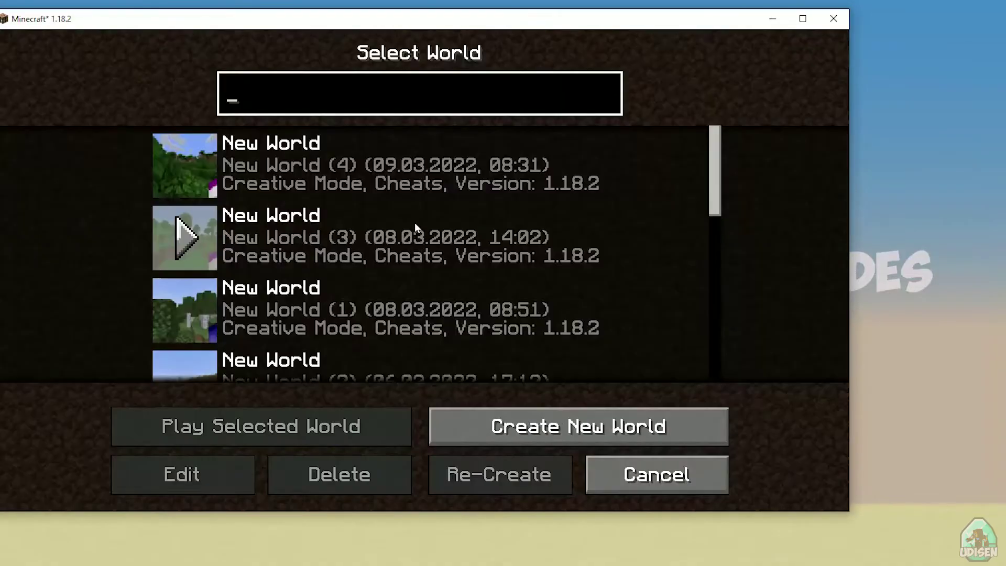
left_click(369, 153)
left_click(369, 153)
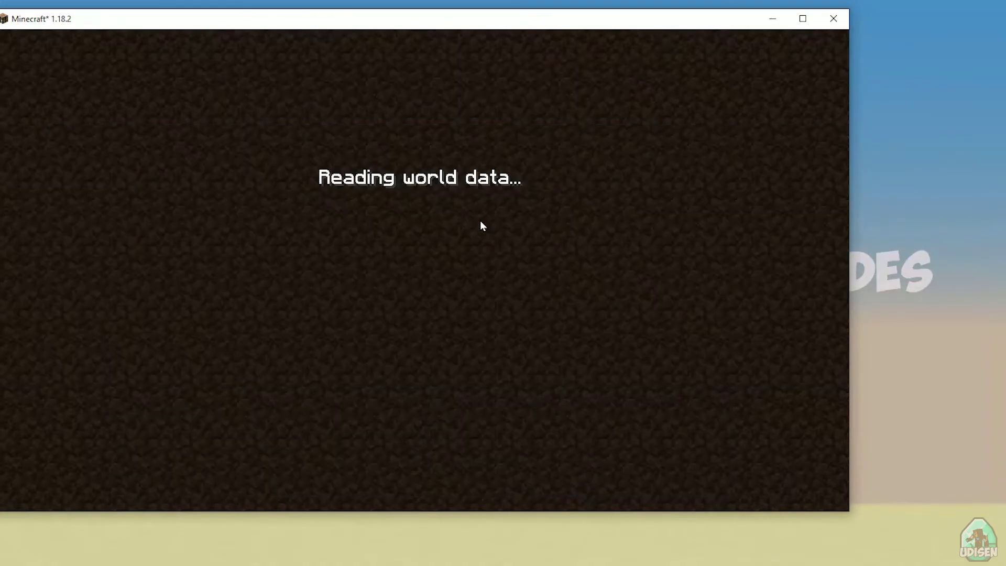
left_click(531, 306)
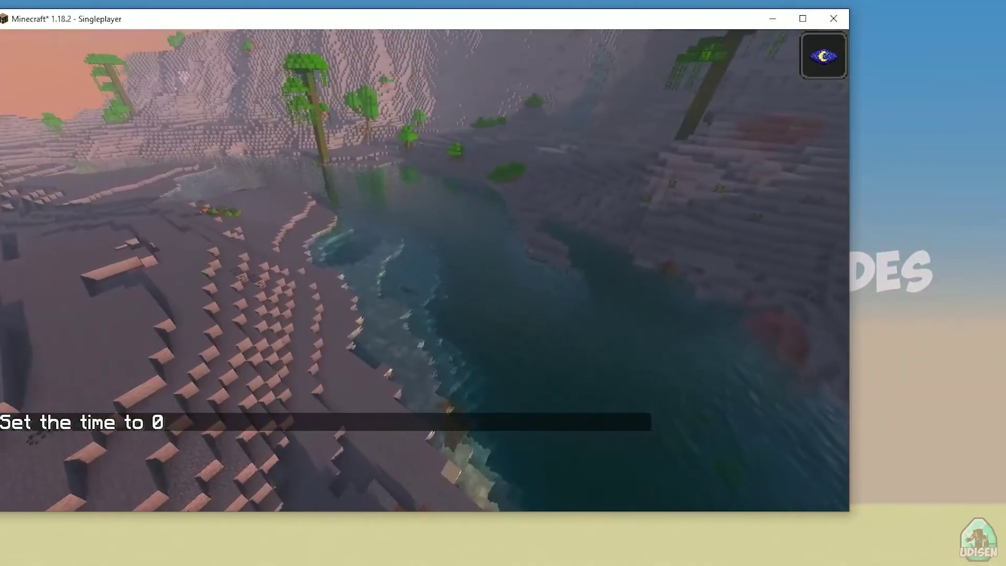
Set Max Shadow Distance to 9 chunks in the video settings, apply it and return to the game
key("Escape")
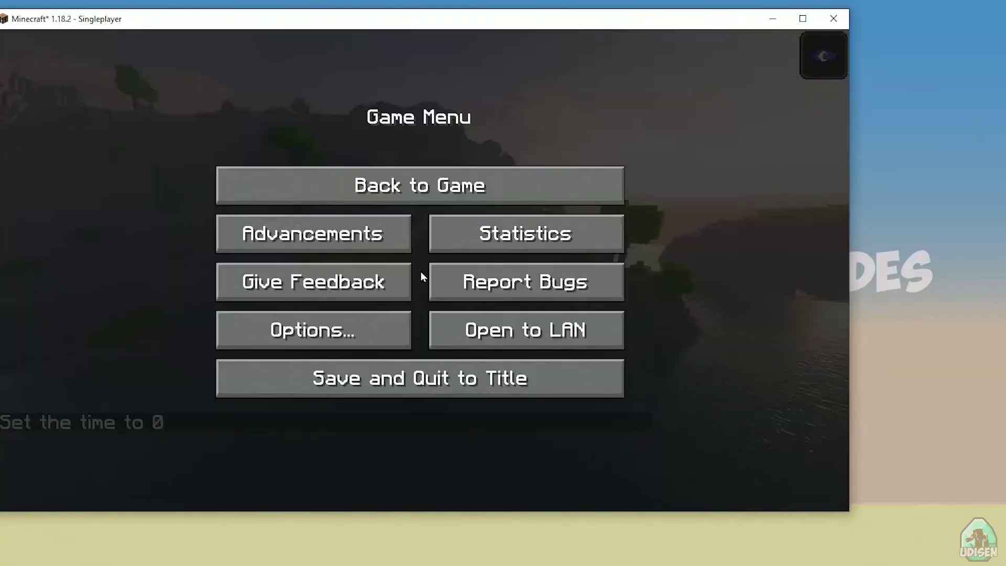
left_click(315, 328)
left_click(281, 257)
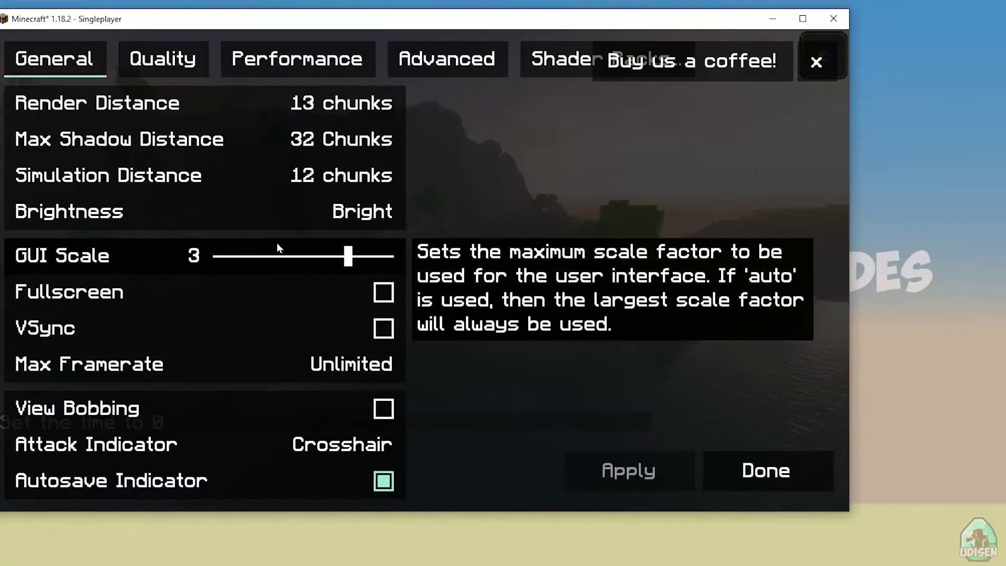
left_click_drag(349, 144, 266, 141)
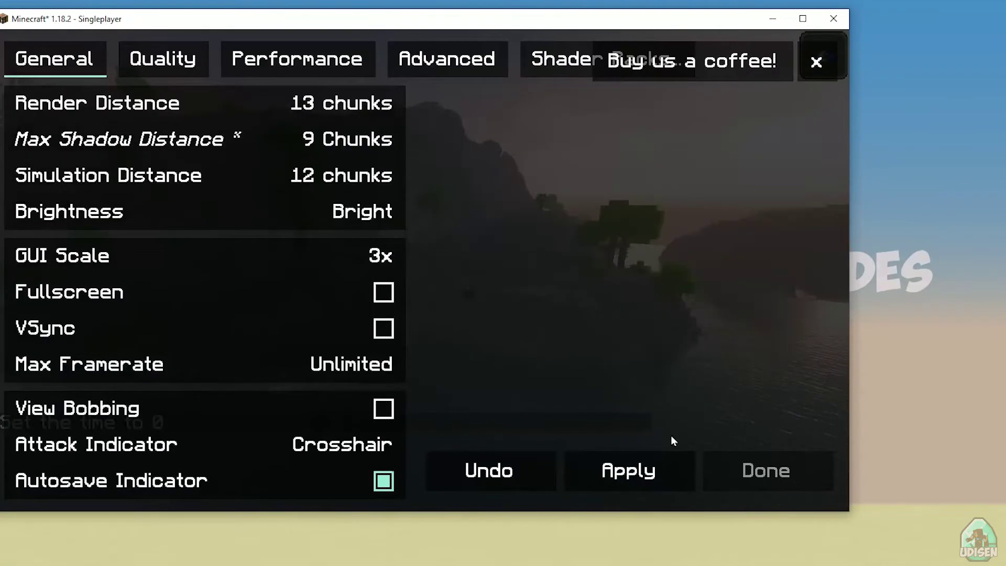
left_click(626, 473)
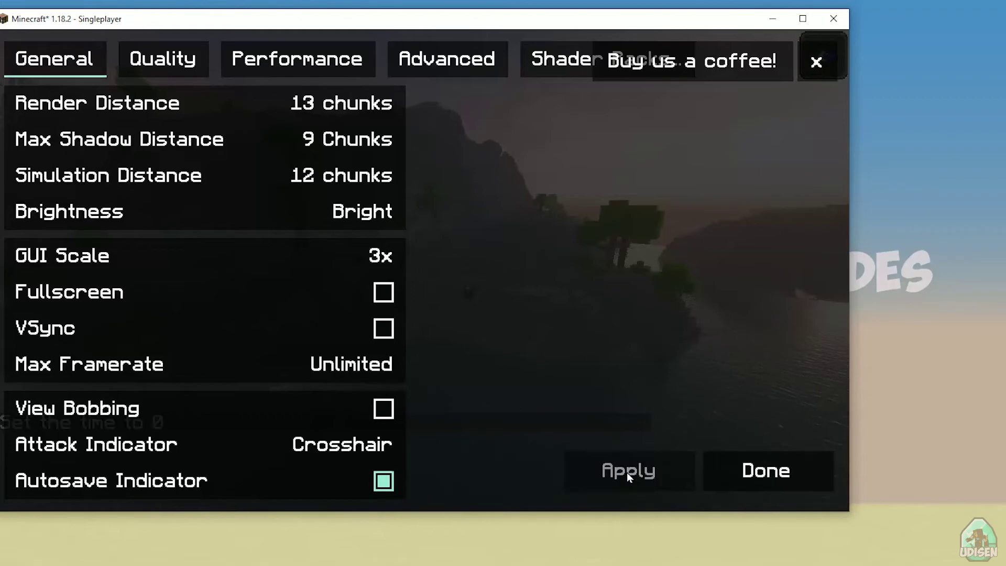
left_click(765, 475)
key("Escape")
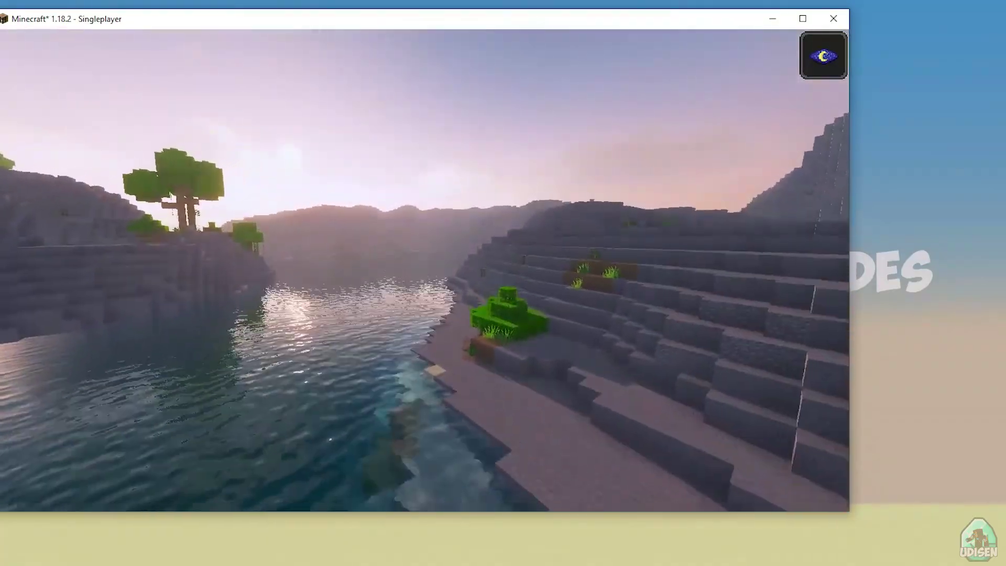
Show the debug overlay to check the frame rate and active shader pack, then hide it
key("F3")
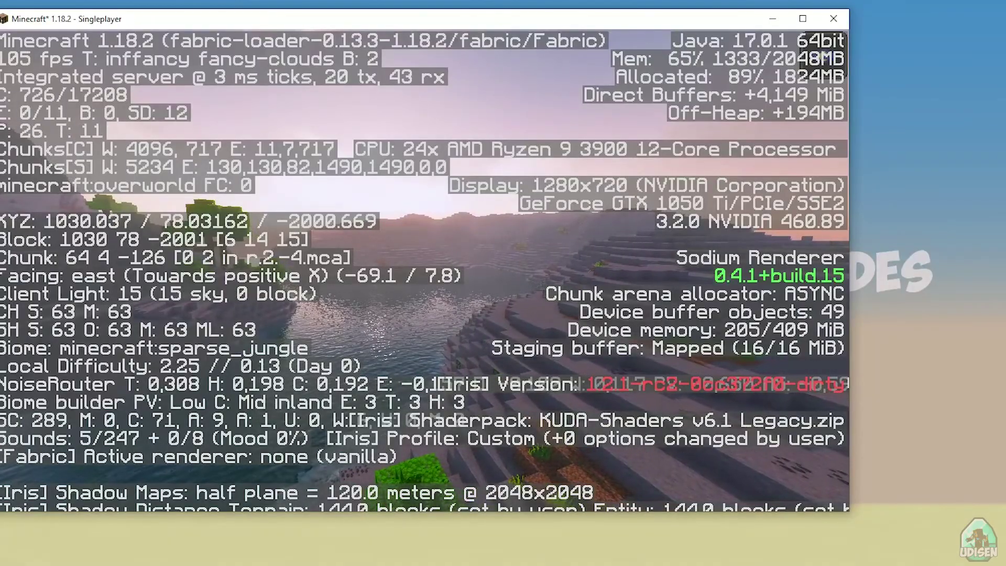
key("F3")
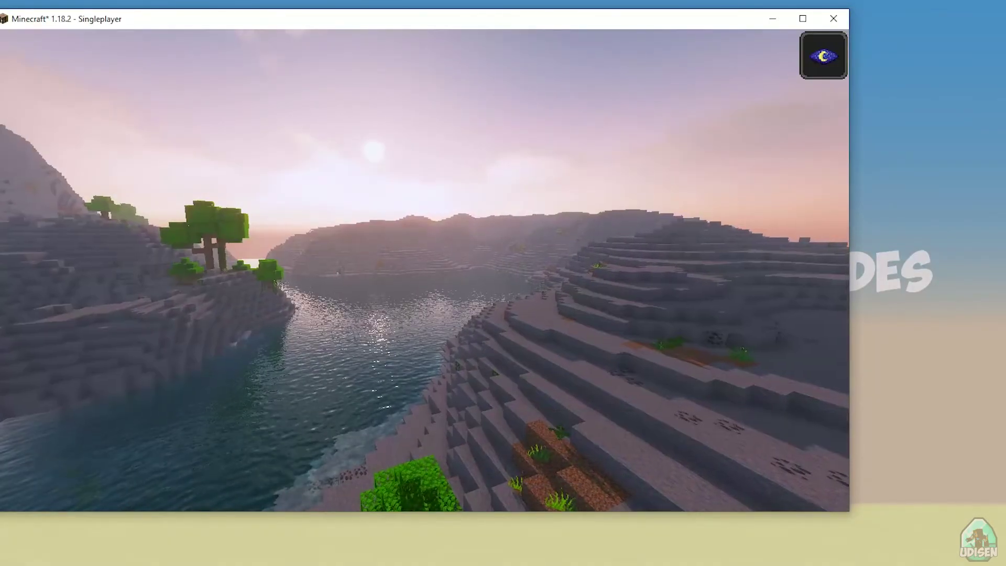